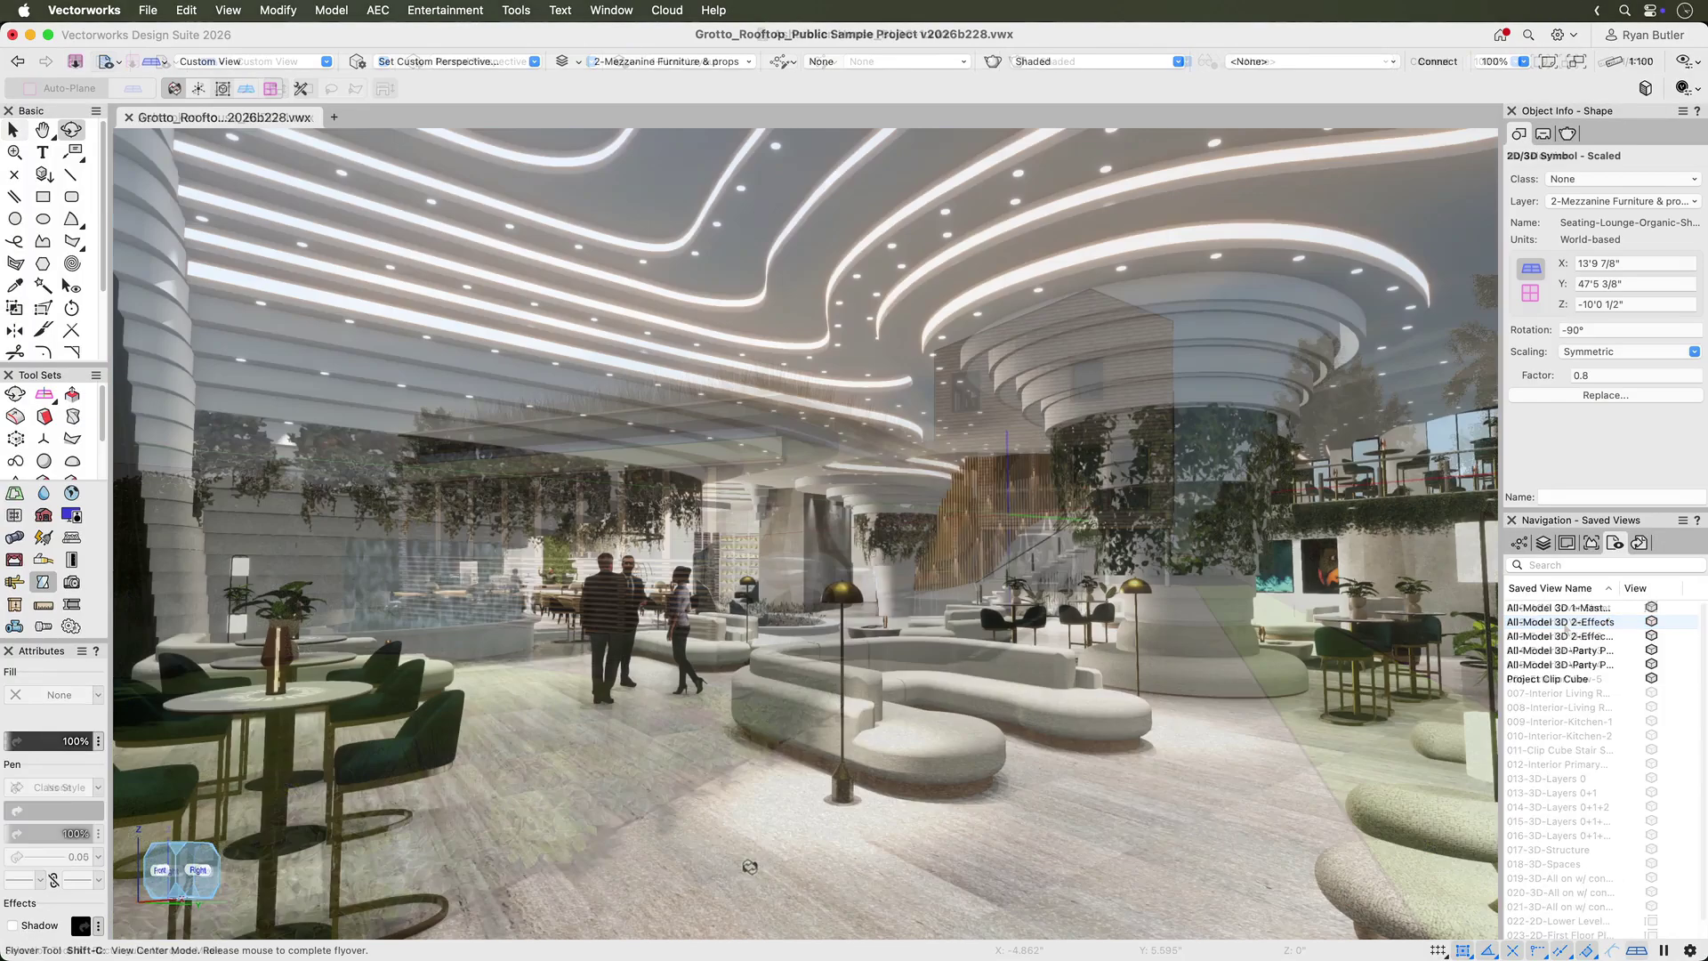
# - Fly the camera forward through the rendered Asharoken House exterior perspective
pyautogui.moveTo(750, 866); pyautogui.dragTo(823, 869)
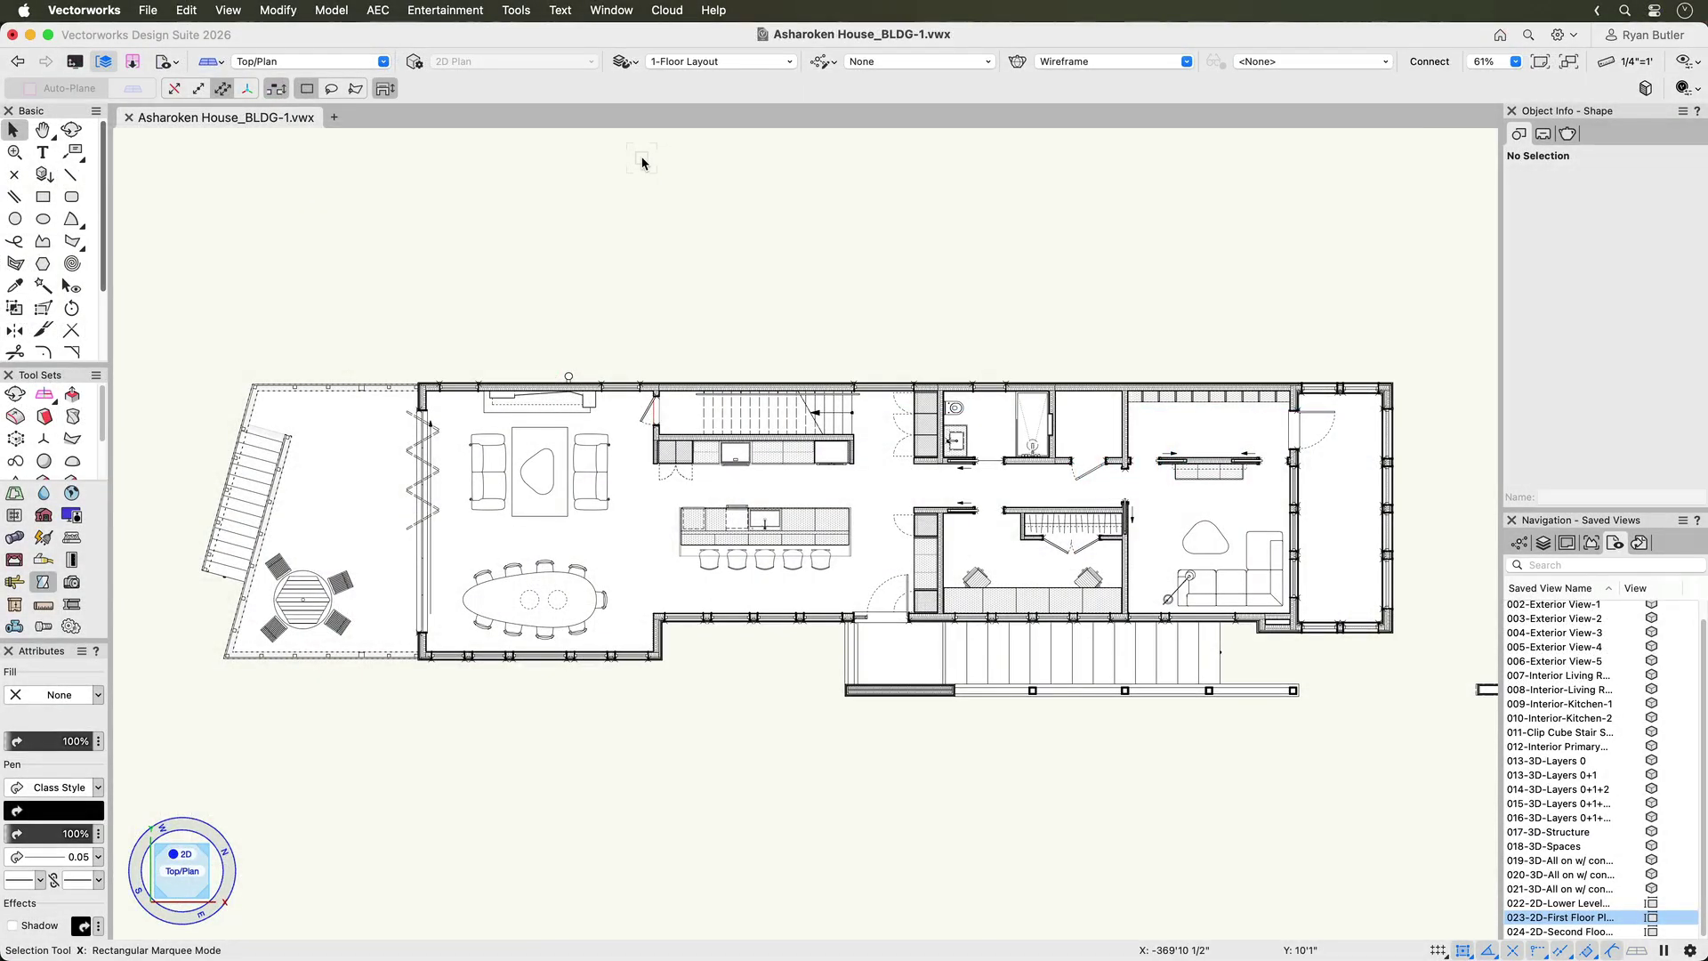
# - Start Check File Health and mark all Geometry, Settings and Resources checks to run
pyautogui.click(522, 11)
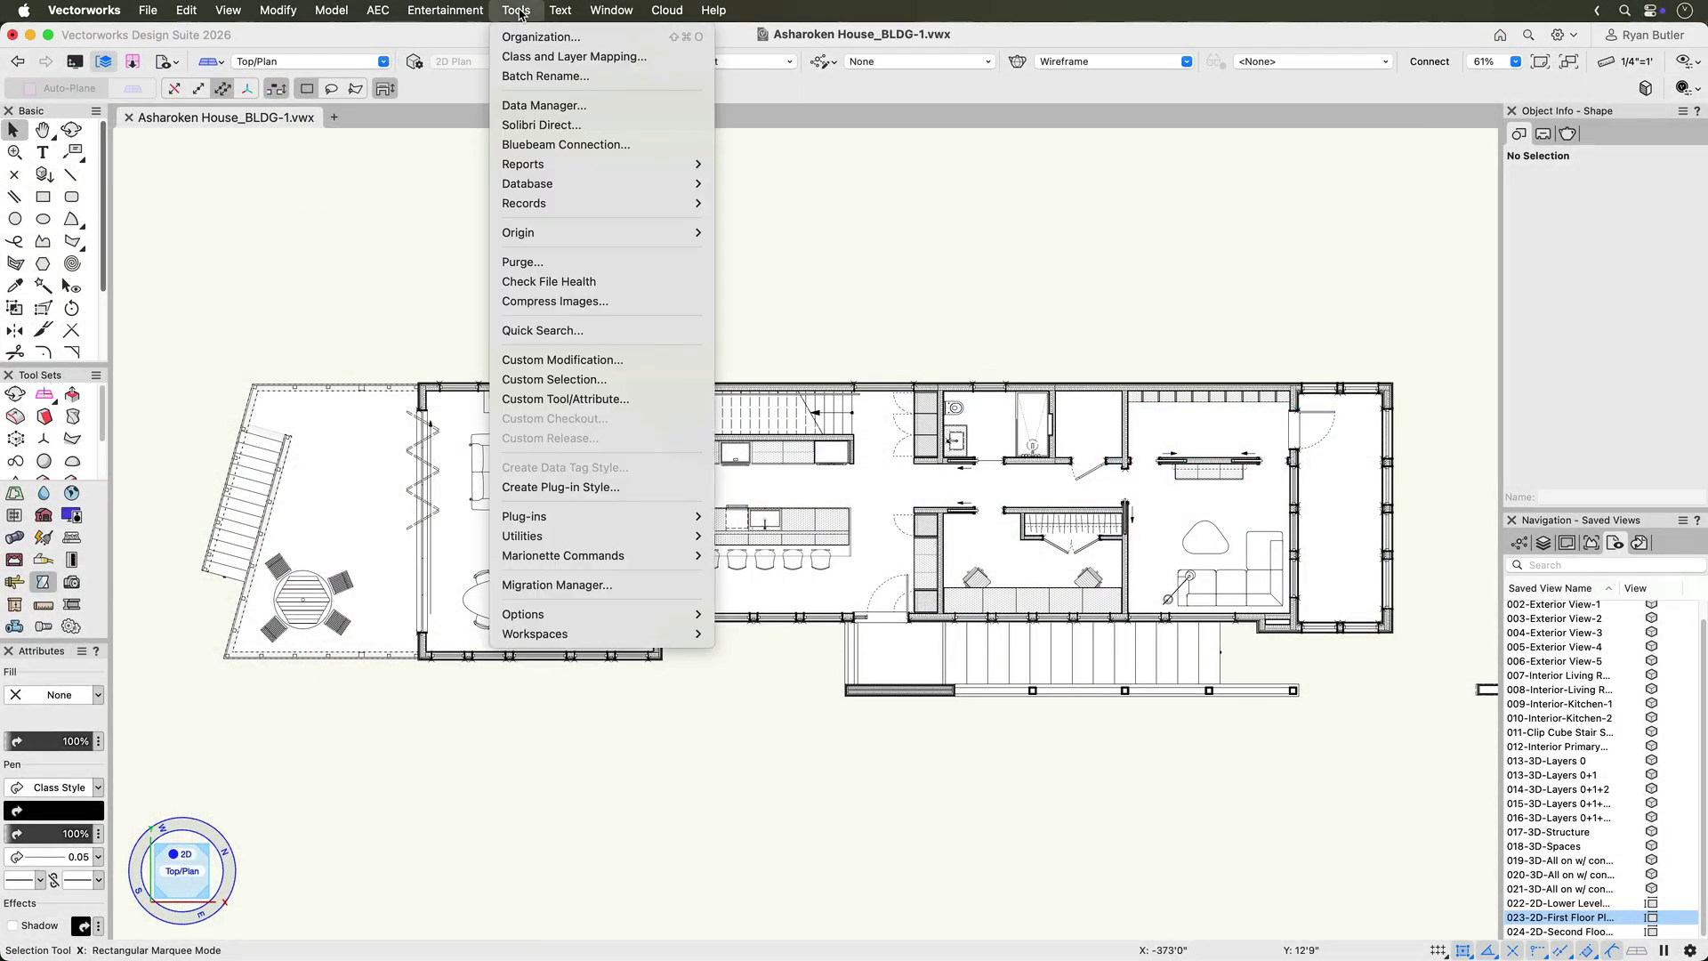
pyautogui.click(627, 282)
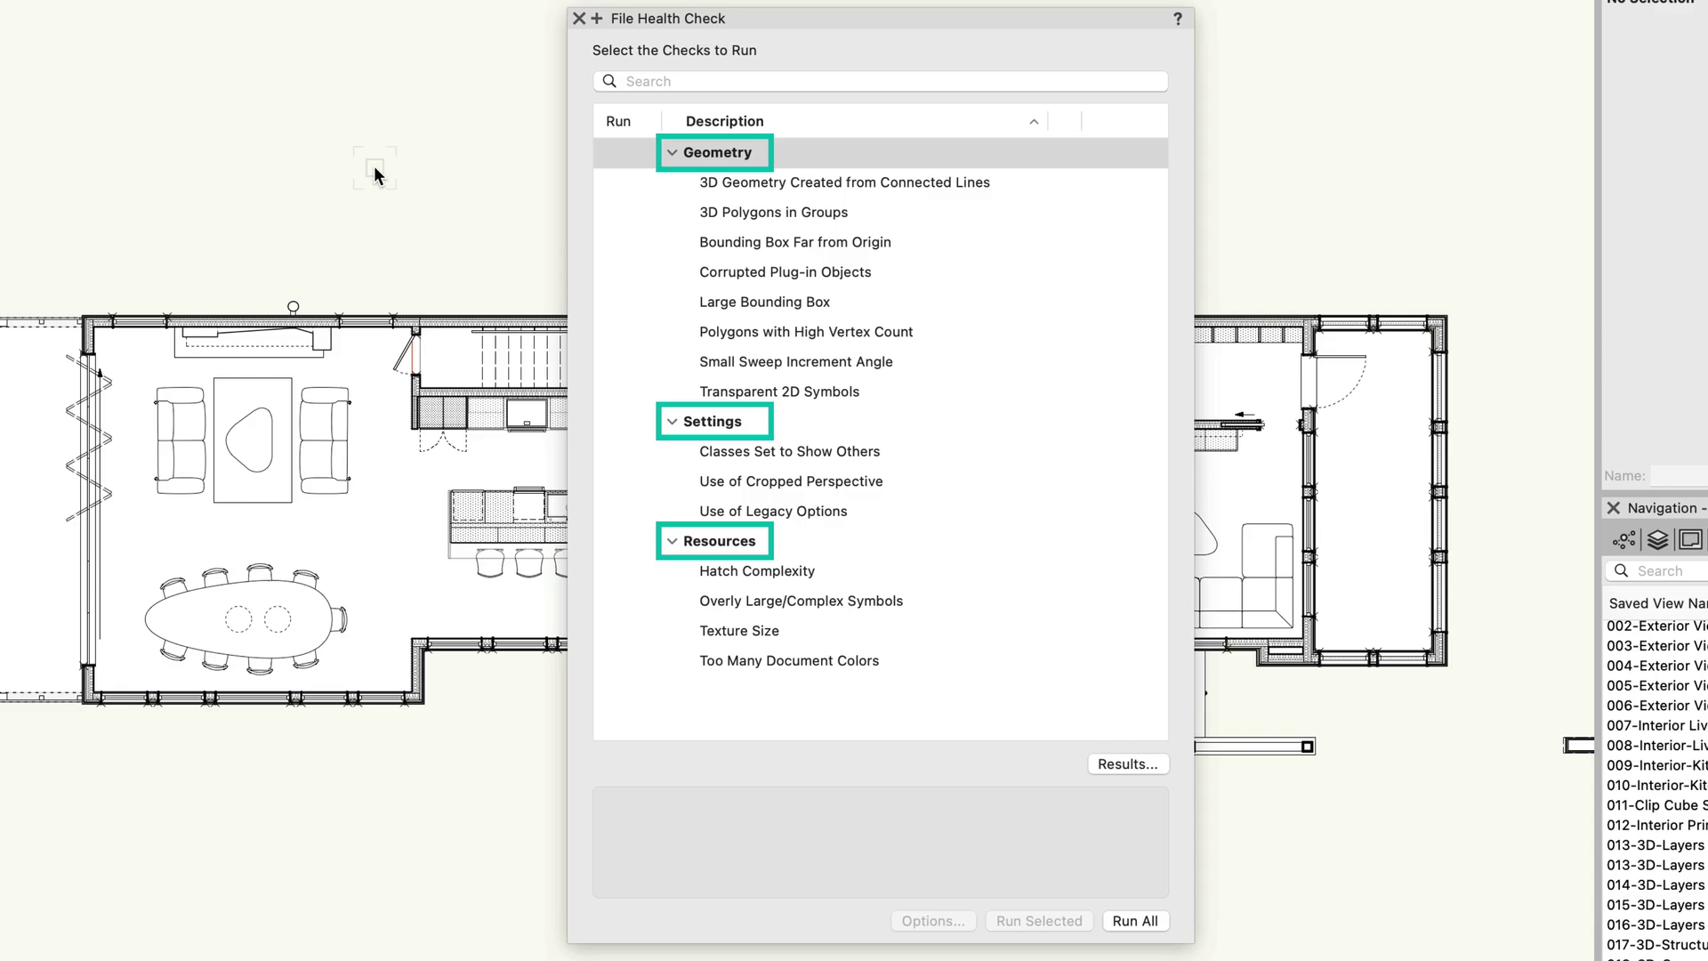
pyautogui.click(623, 153)
pyautogui.click(625, 421)
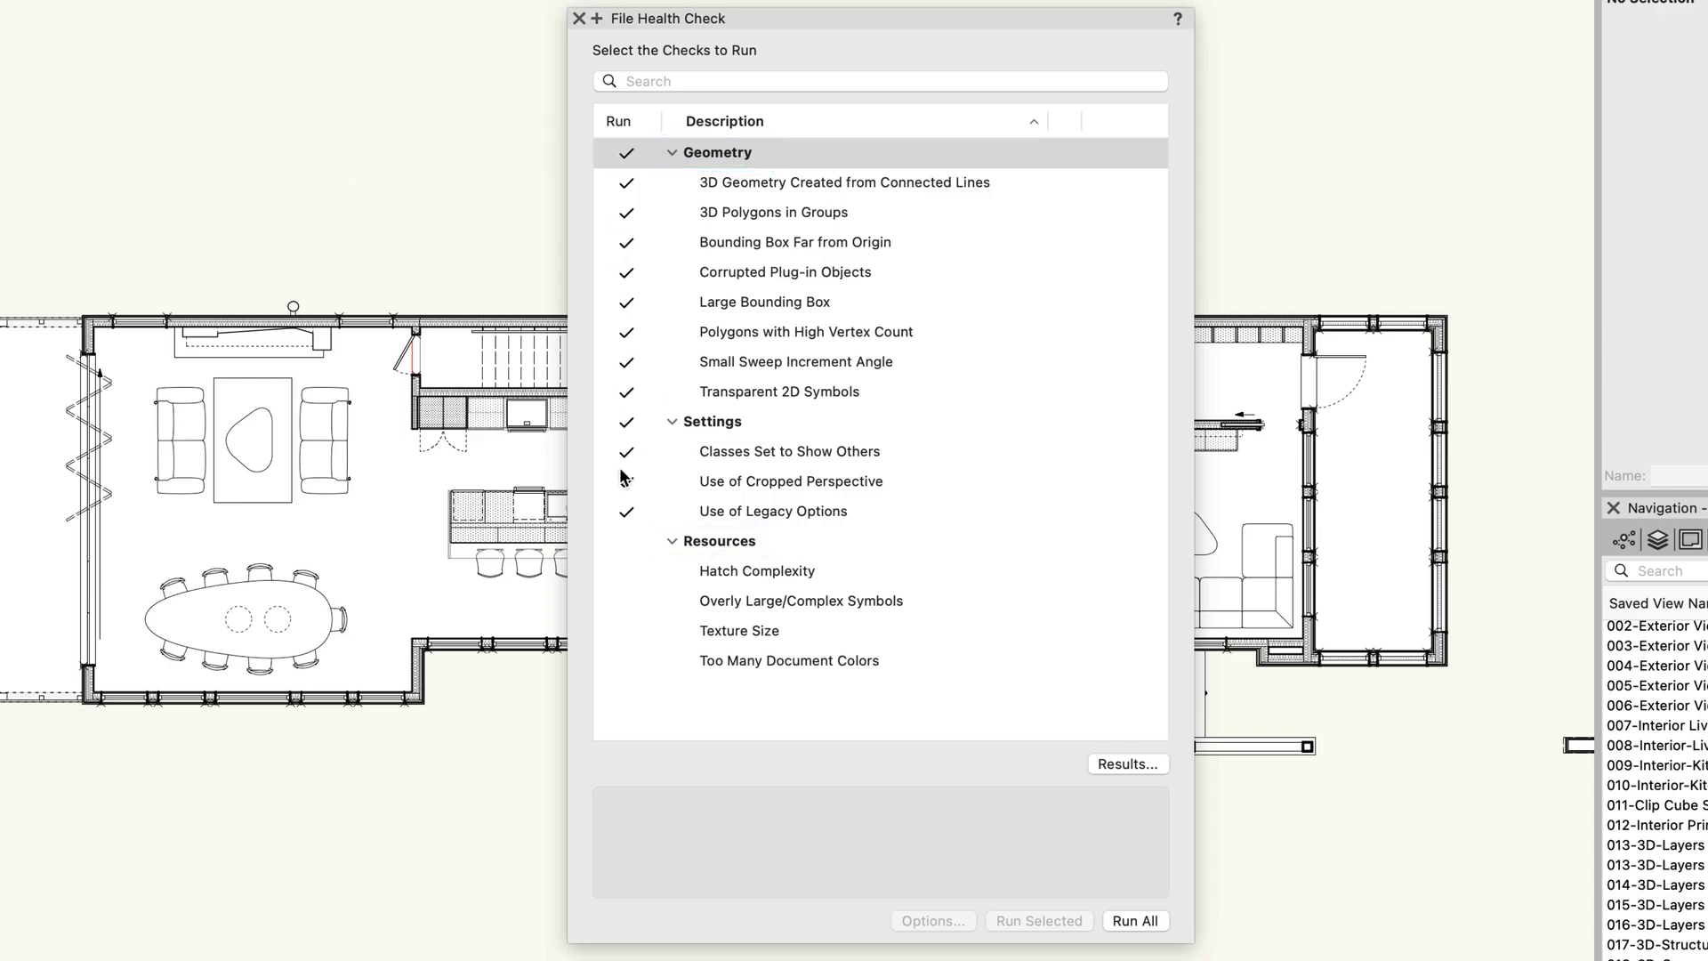
pyautogui.click(626, 542)
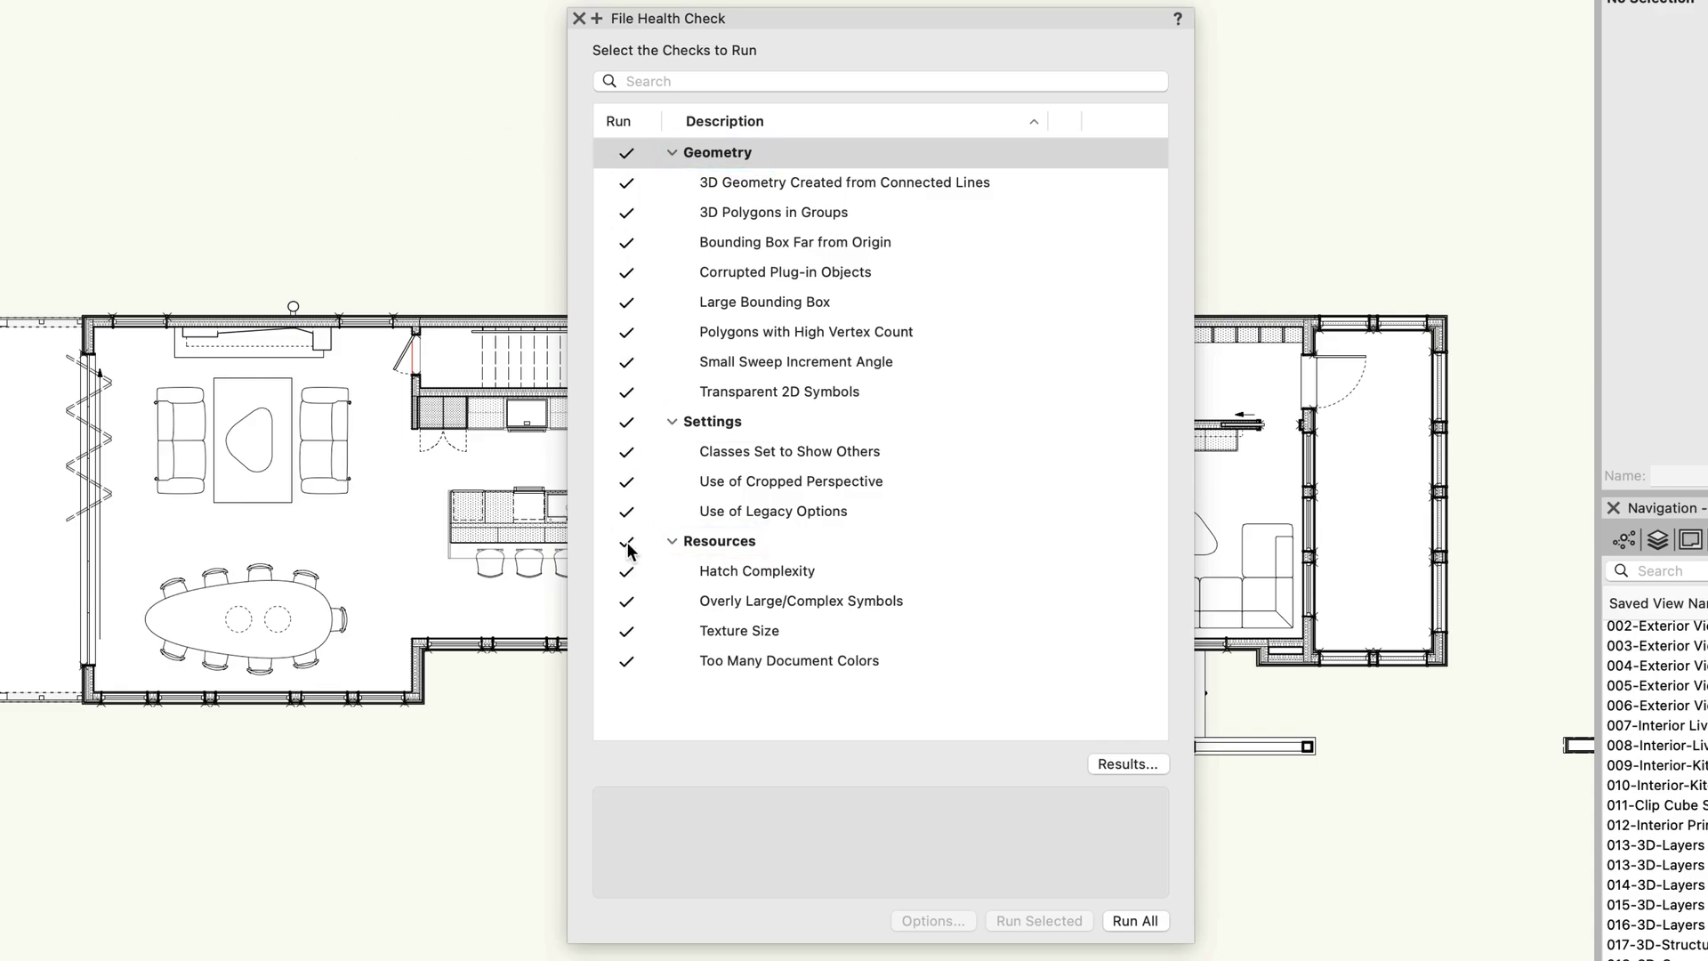
# - Toggle the Cropped Perspective and Large Bounding Box checks, then re-mark every Geometry check to run
pyautogui.click(627, 483)
pyautogui.click(628, 308)
pyautogui.click(627, 215)
pyautogui.click(627, 155)
pyautogui.click(627, 156)
pyautogui.click(626, 155)
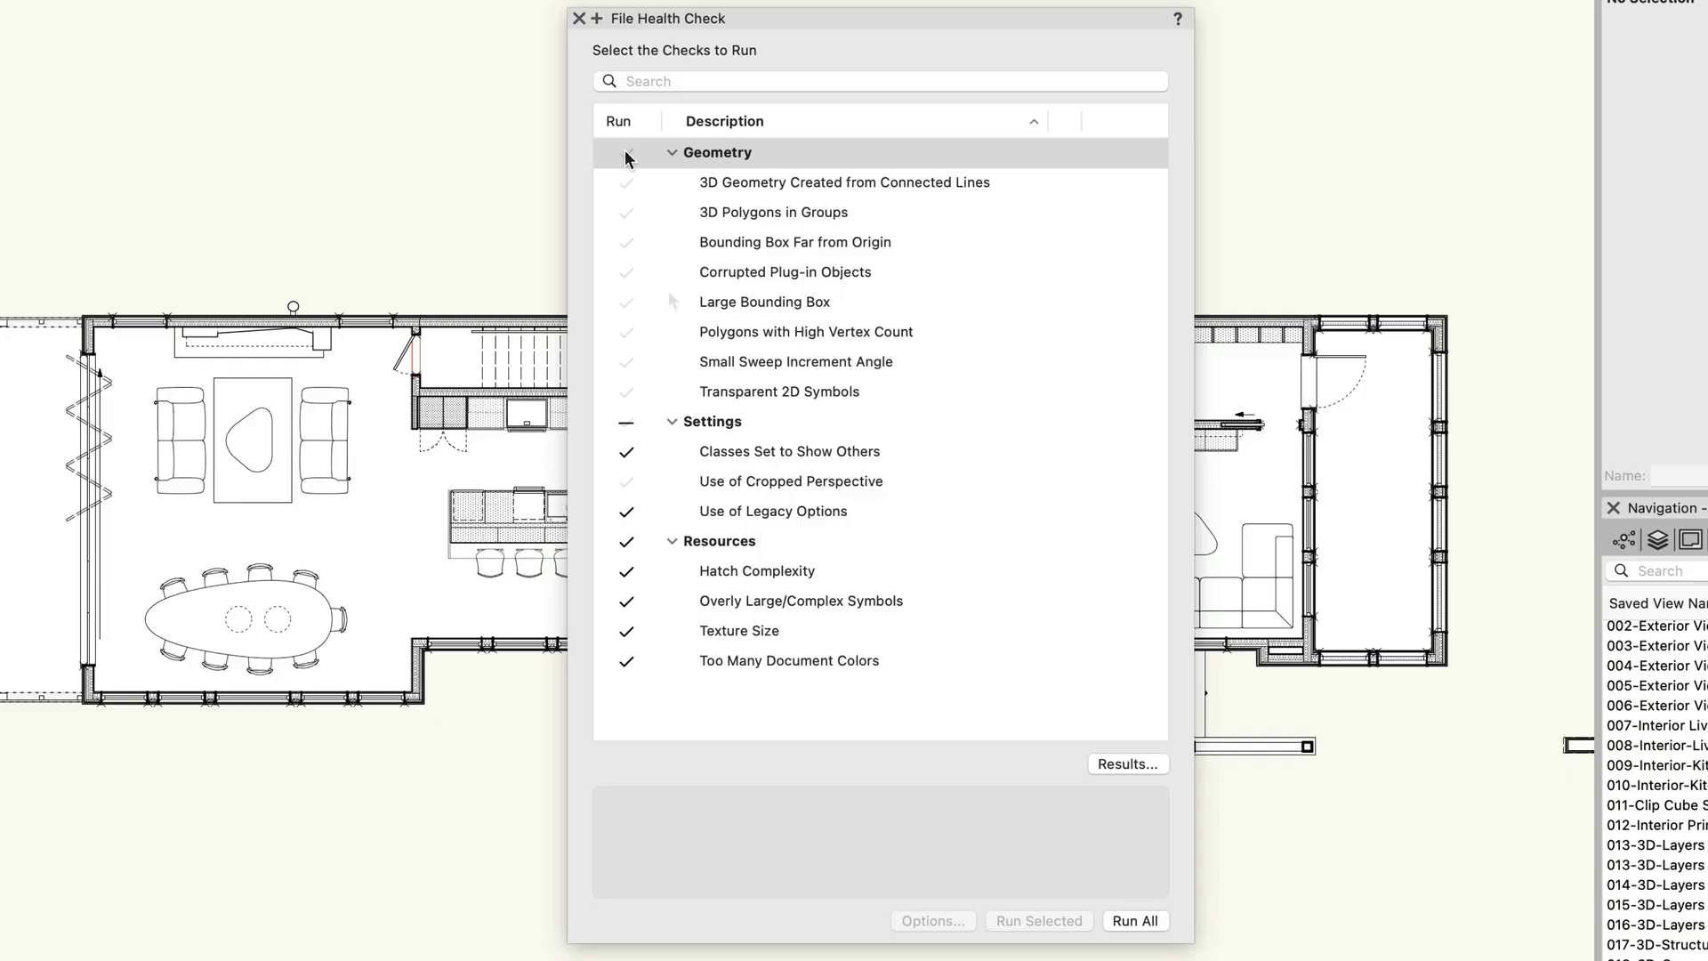
# - Limit Polygons with High Vertex Count to 100 vertices, skipping sweeps and site model source data
pyautogui.click(710, 334)
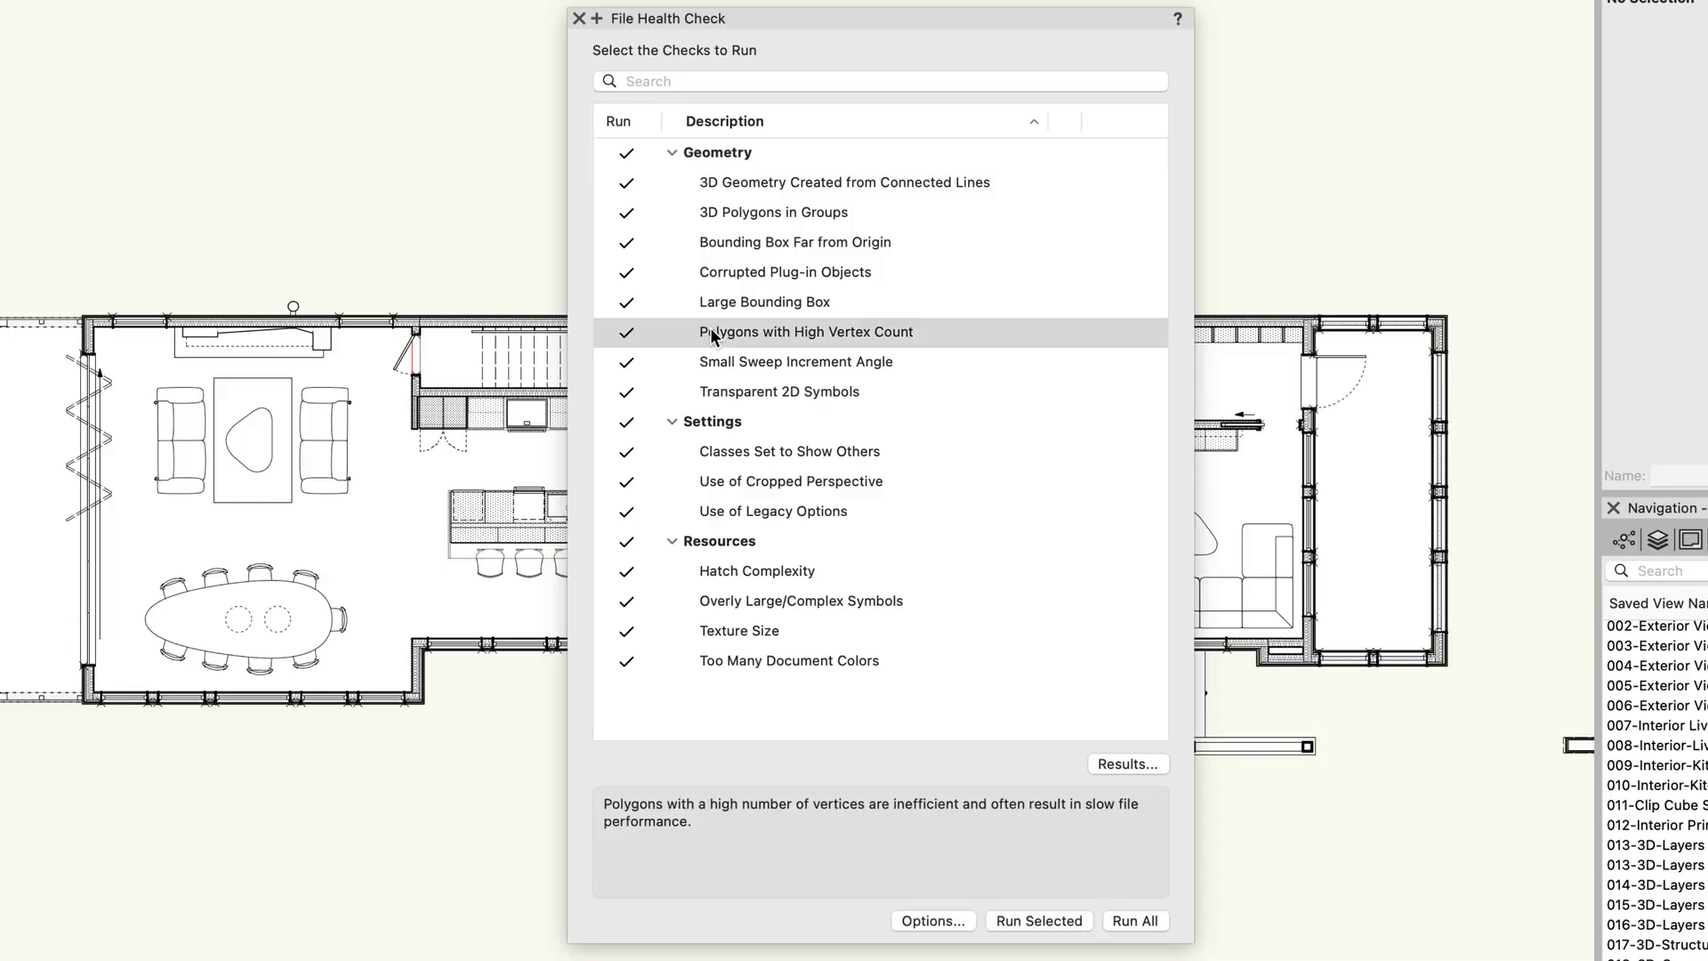
pyautogui.click(917, 923)
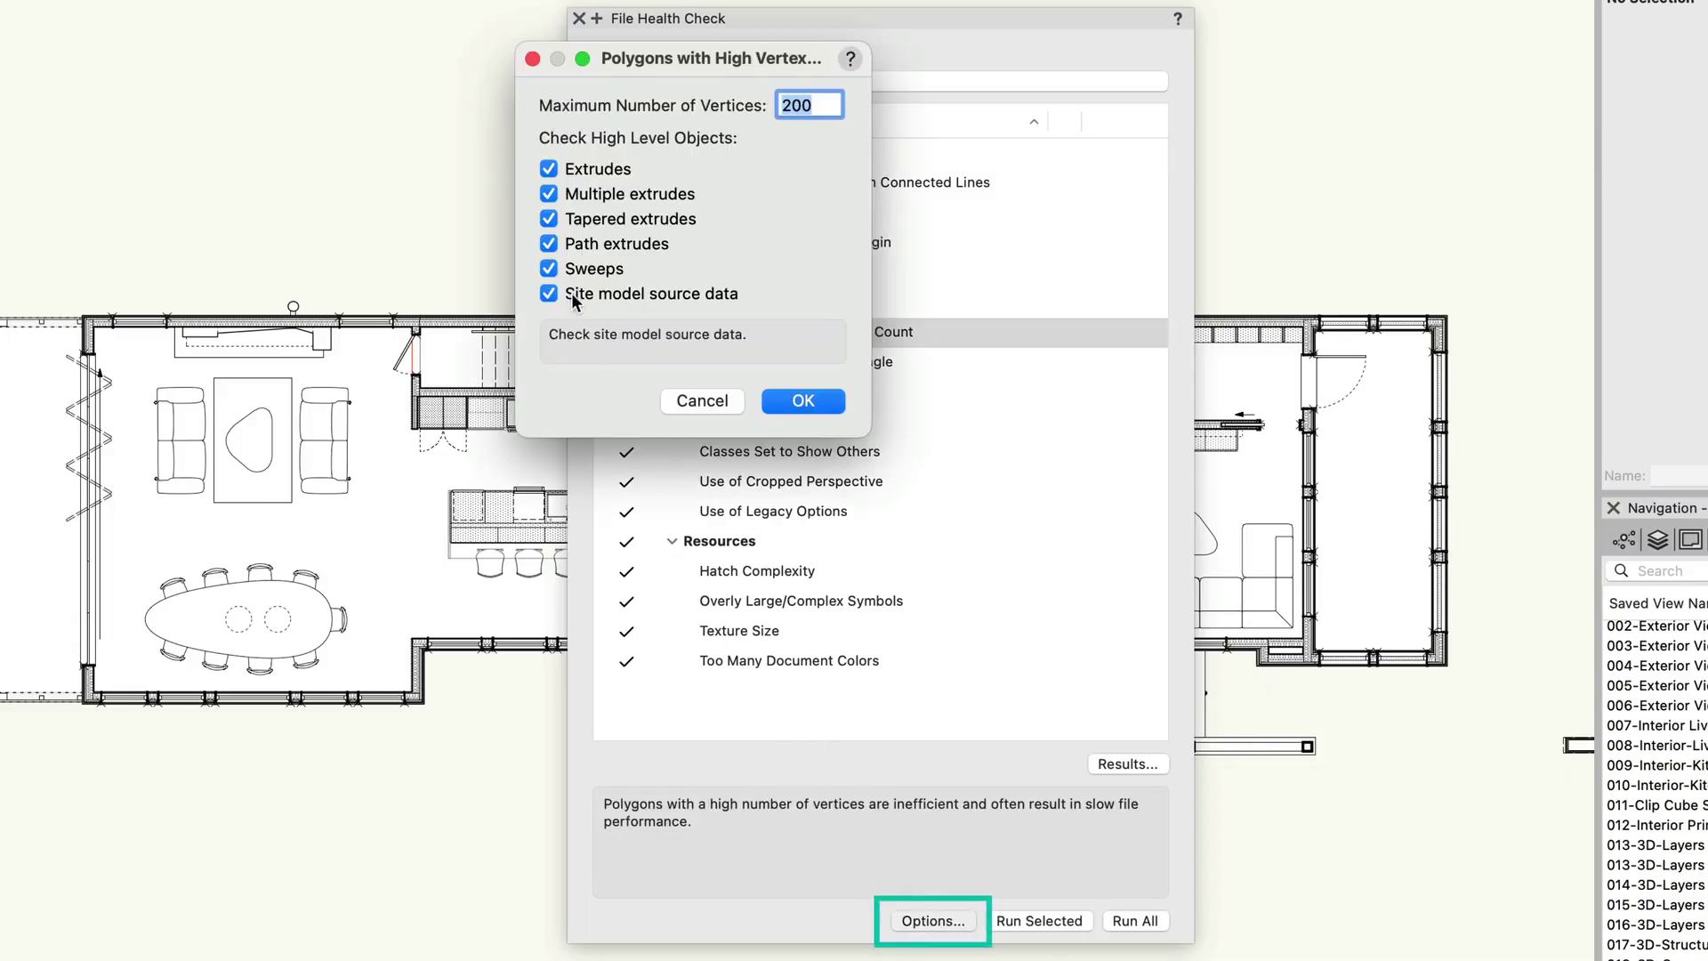
pyautogui.click(548, 267)
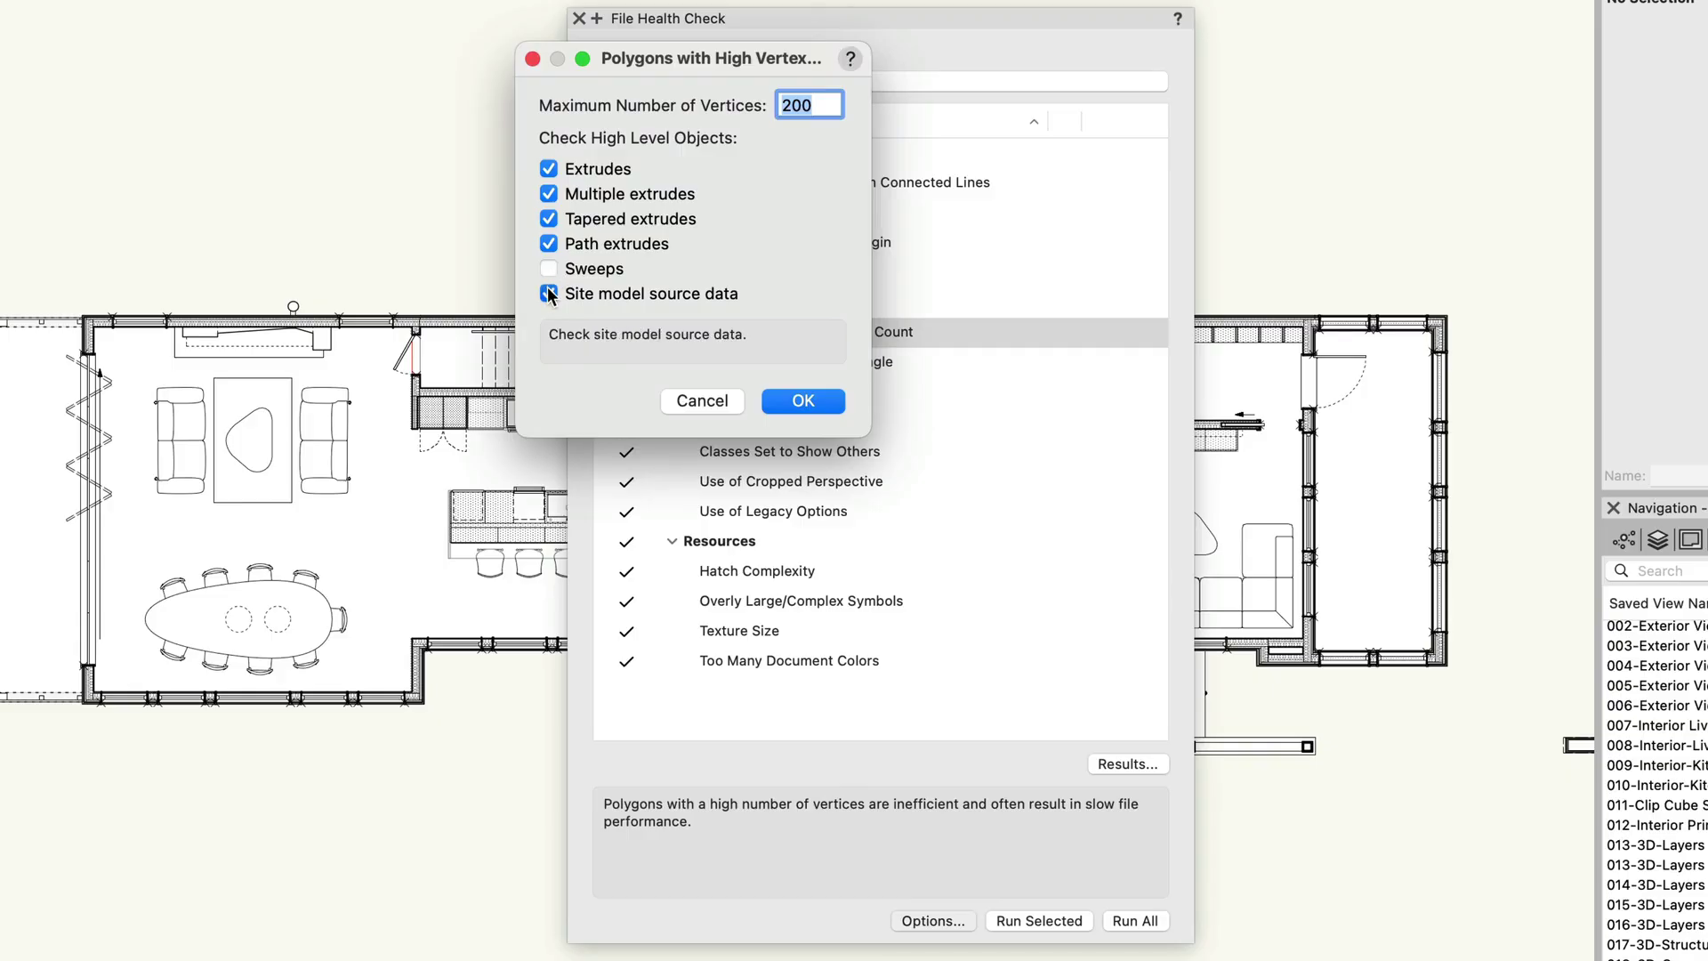
pyautogui.click(549, 293)
pyautogui.click(823, 104)
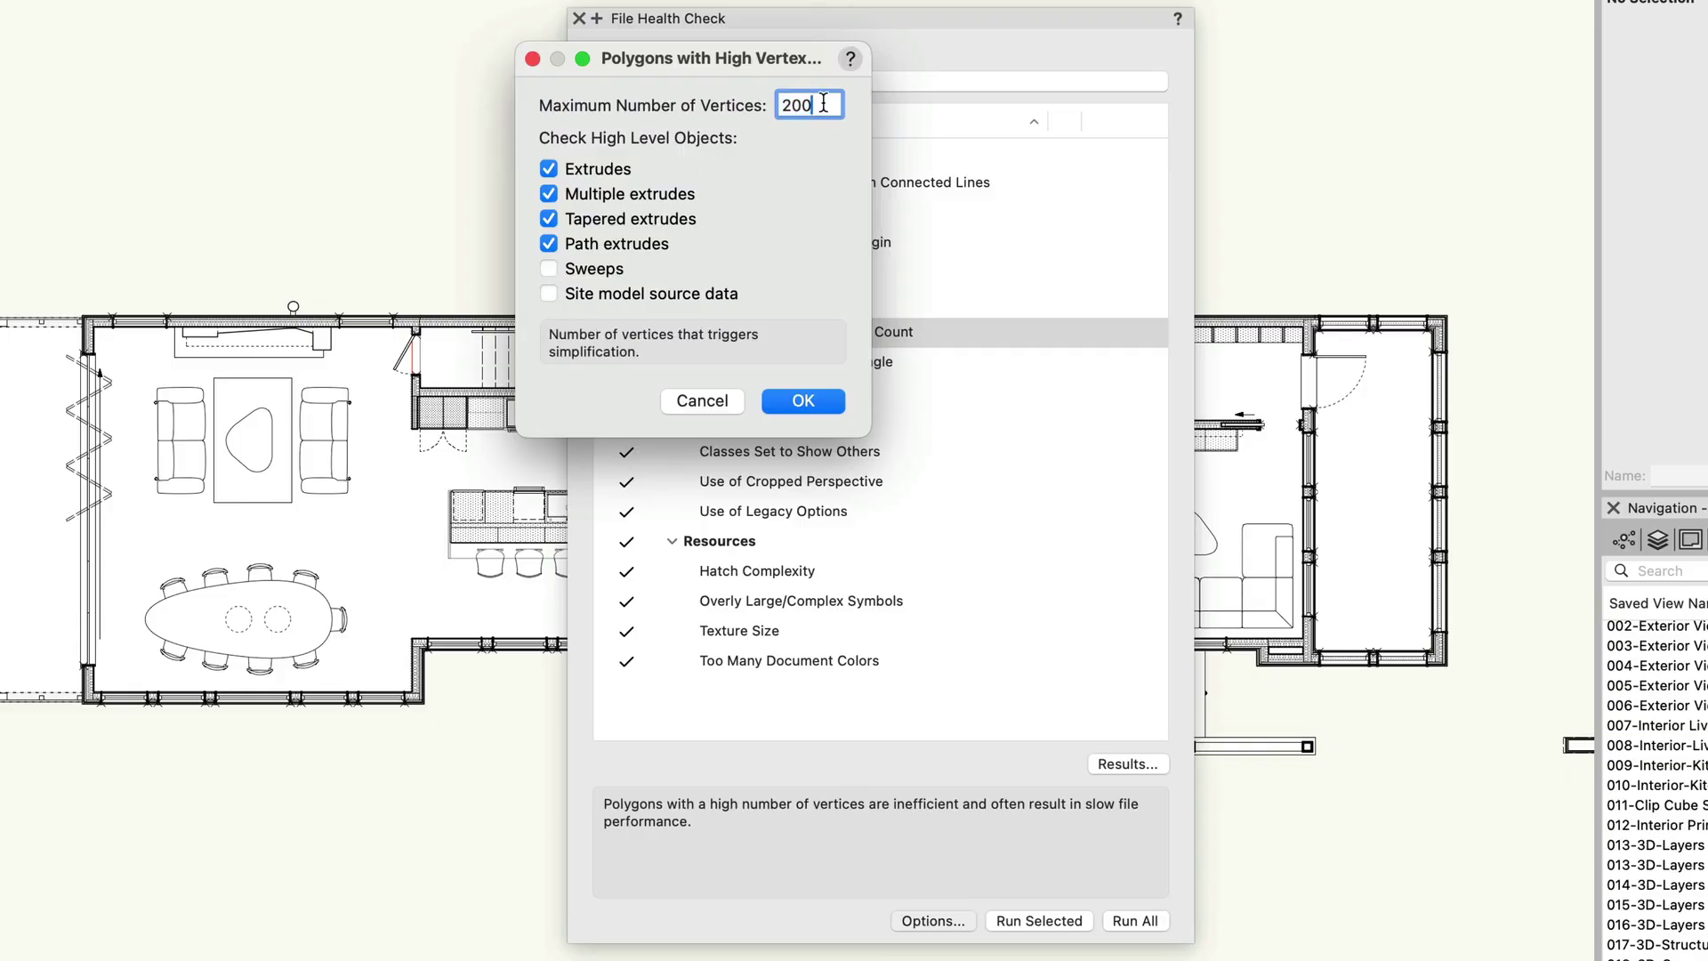
pyautogui.moveTo(823, 104); pyautogui.dragTo(786, 106)
pyautogui.write('100')
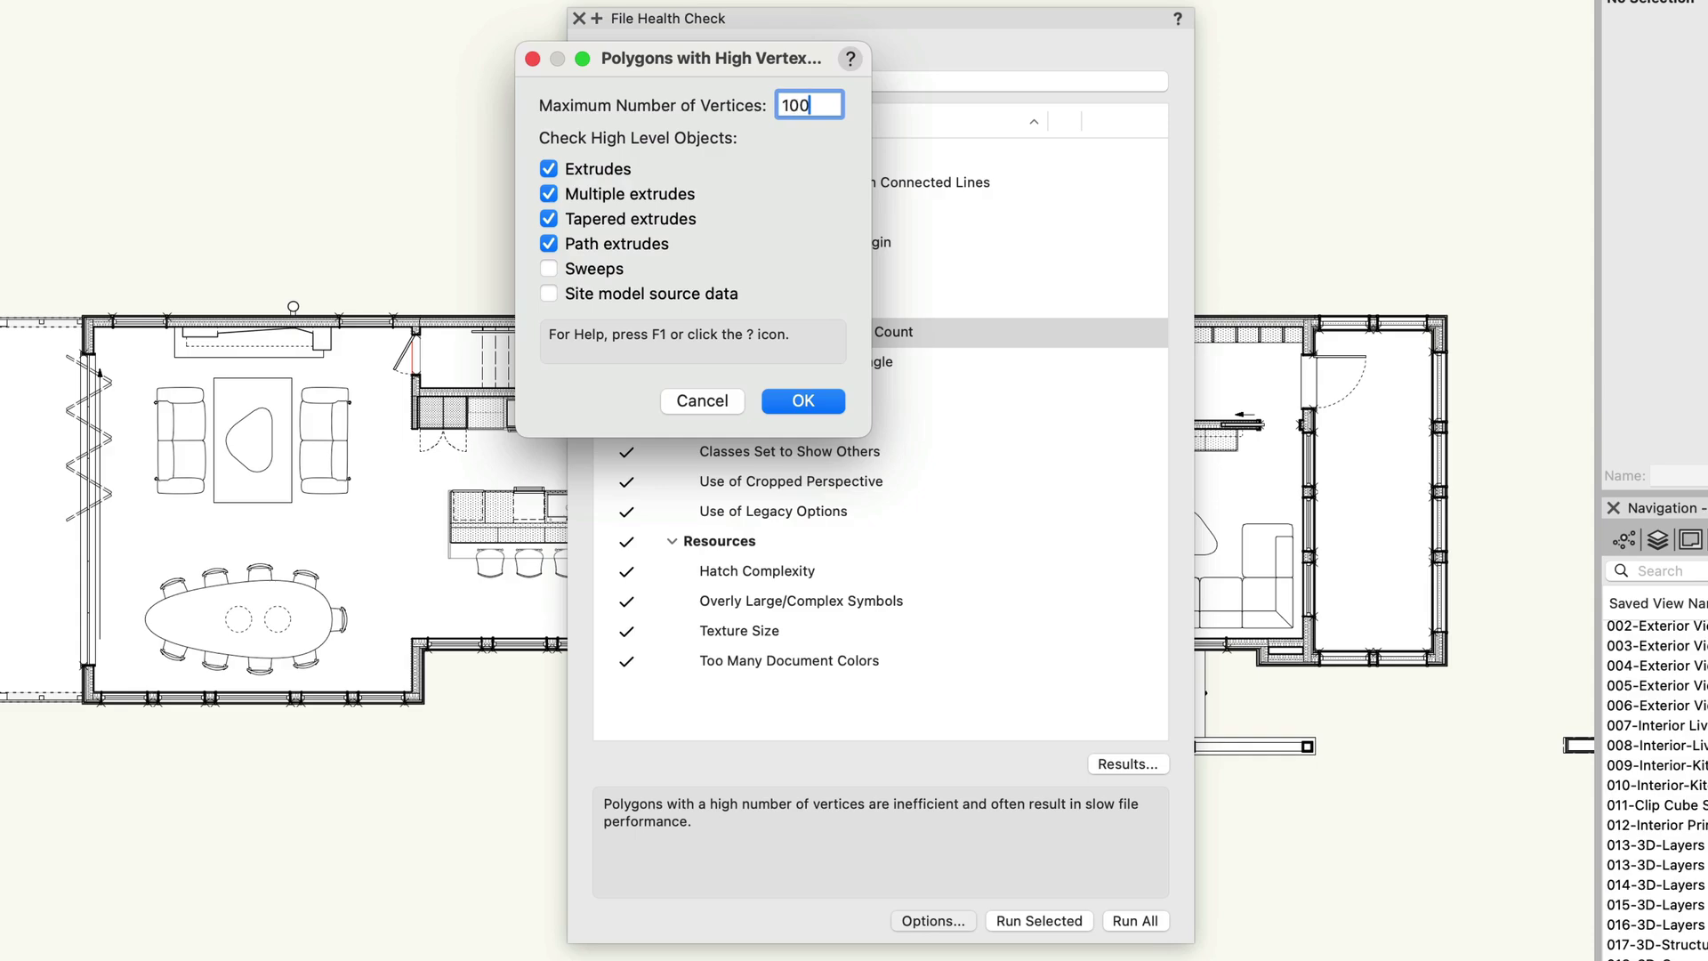
pyautogui.press('Return')
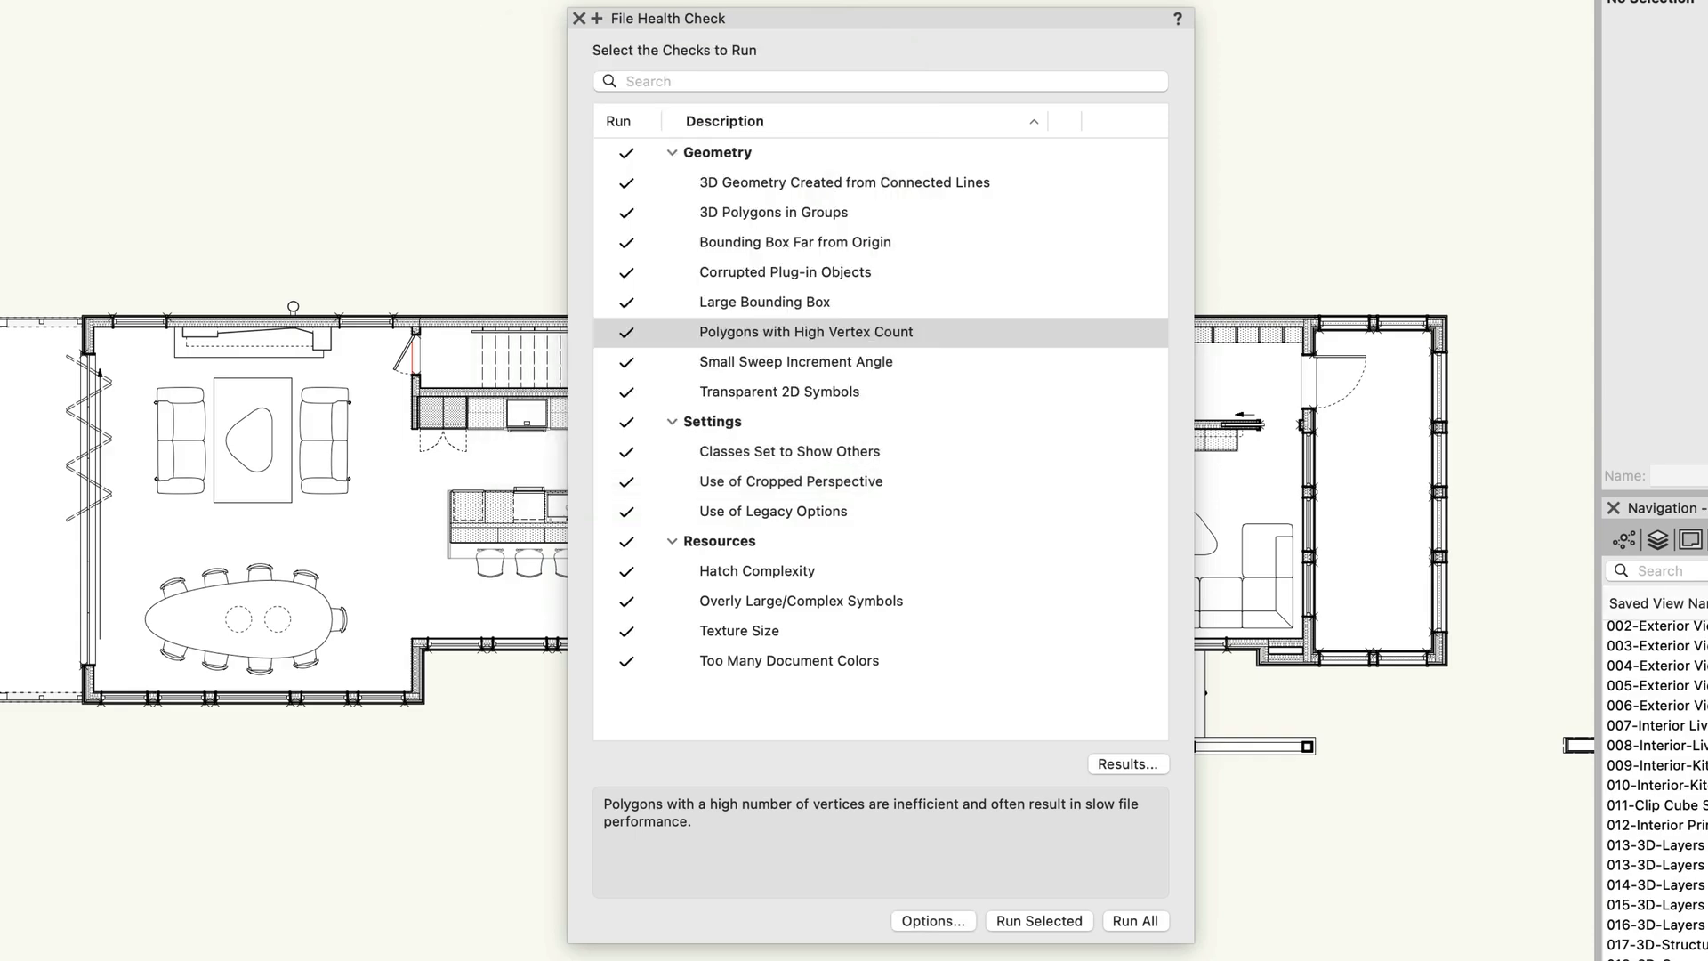
# - Set the Texture Size check's maximum width and height to 500 pixels
pyautogui.click(785, 630)
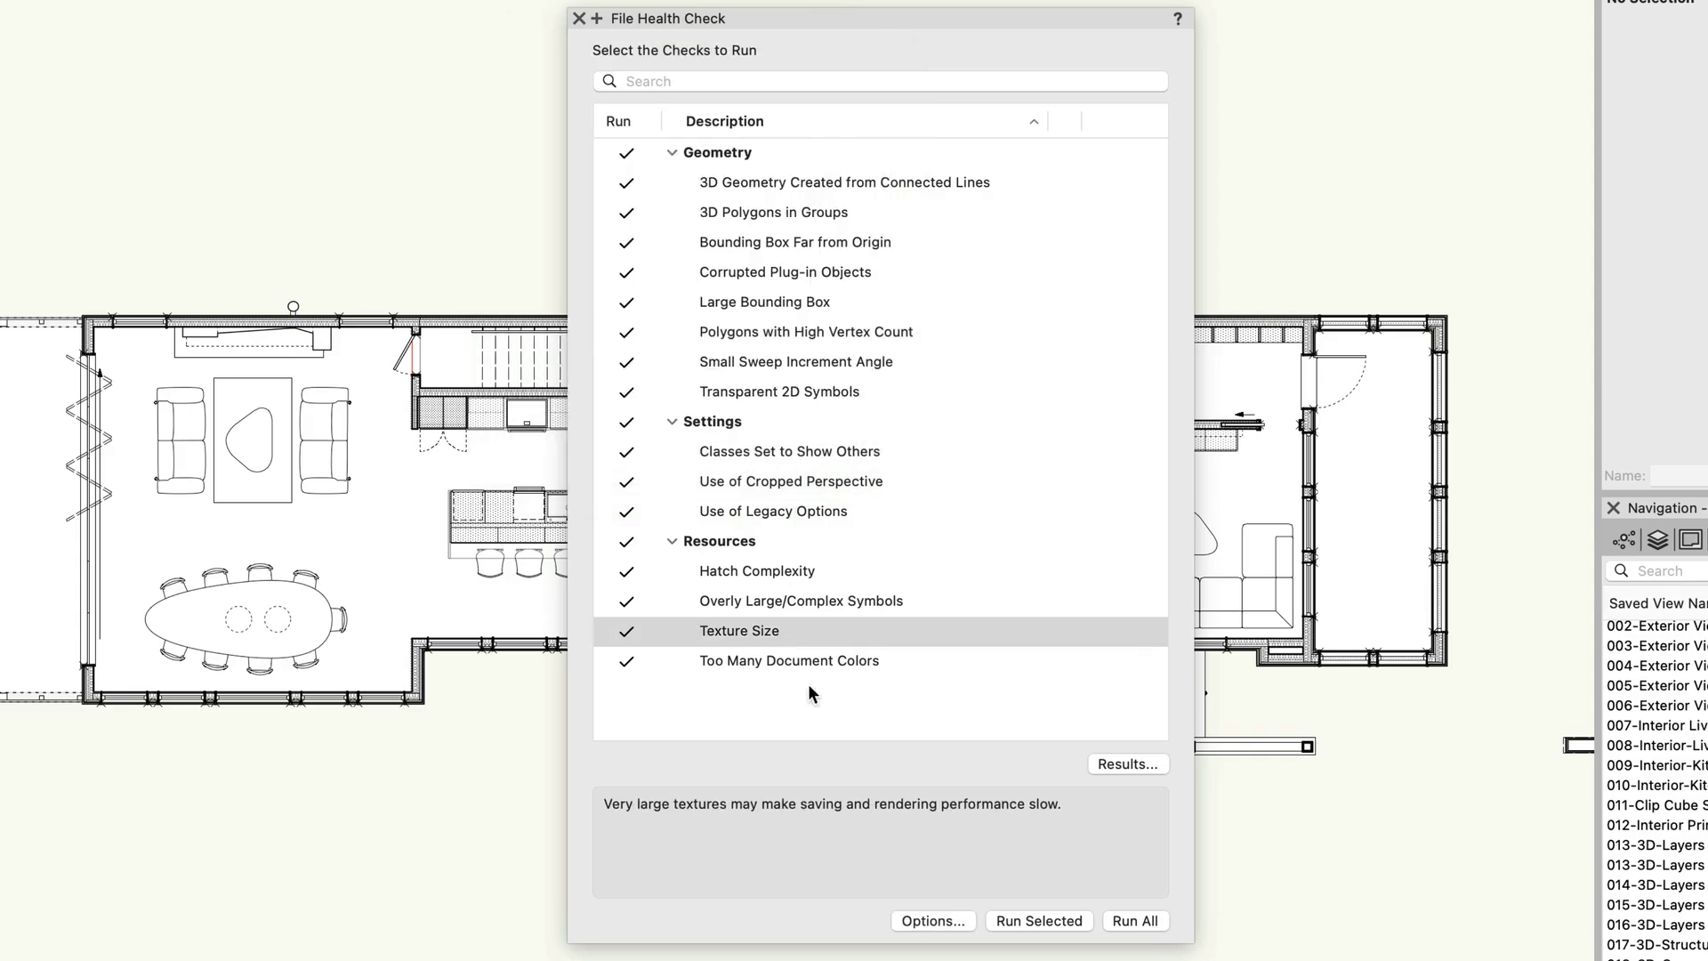
pyautogui.click(934, 921)
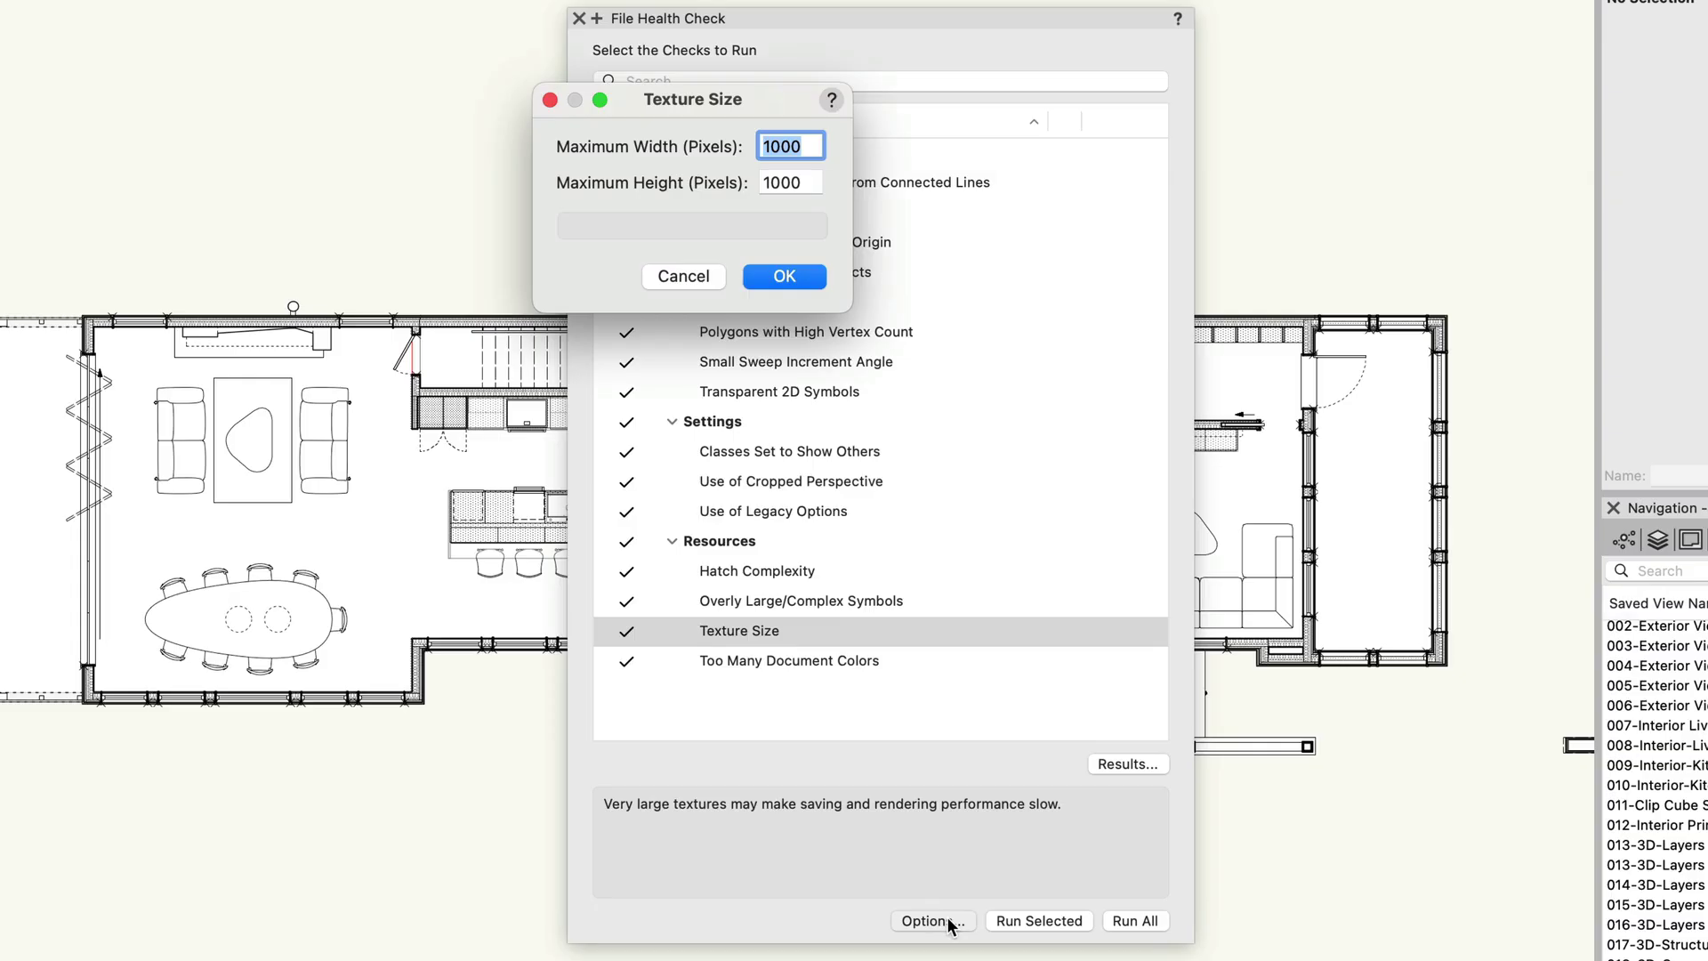
pyautogui.write('500')
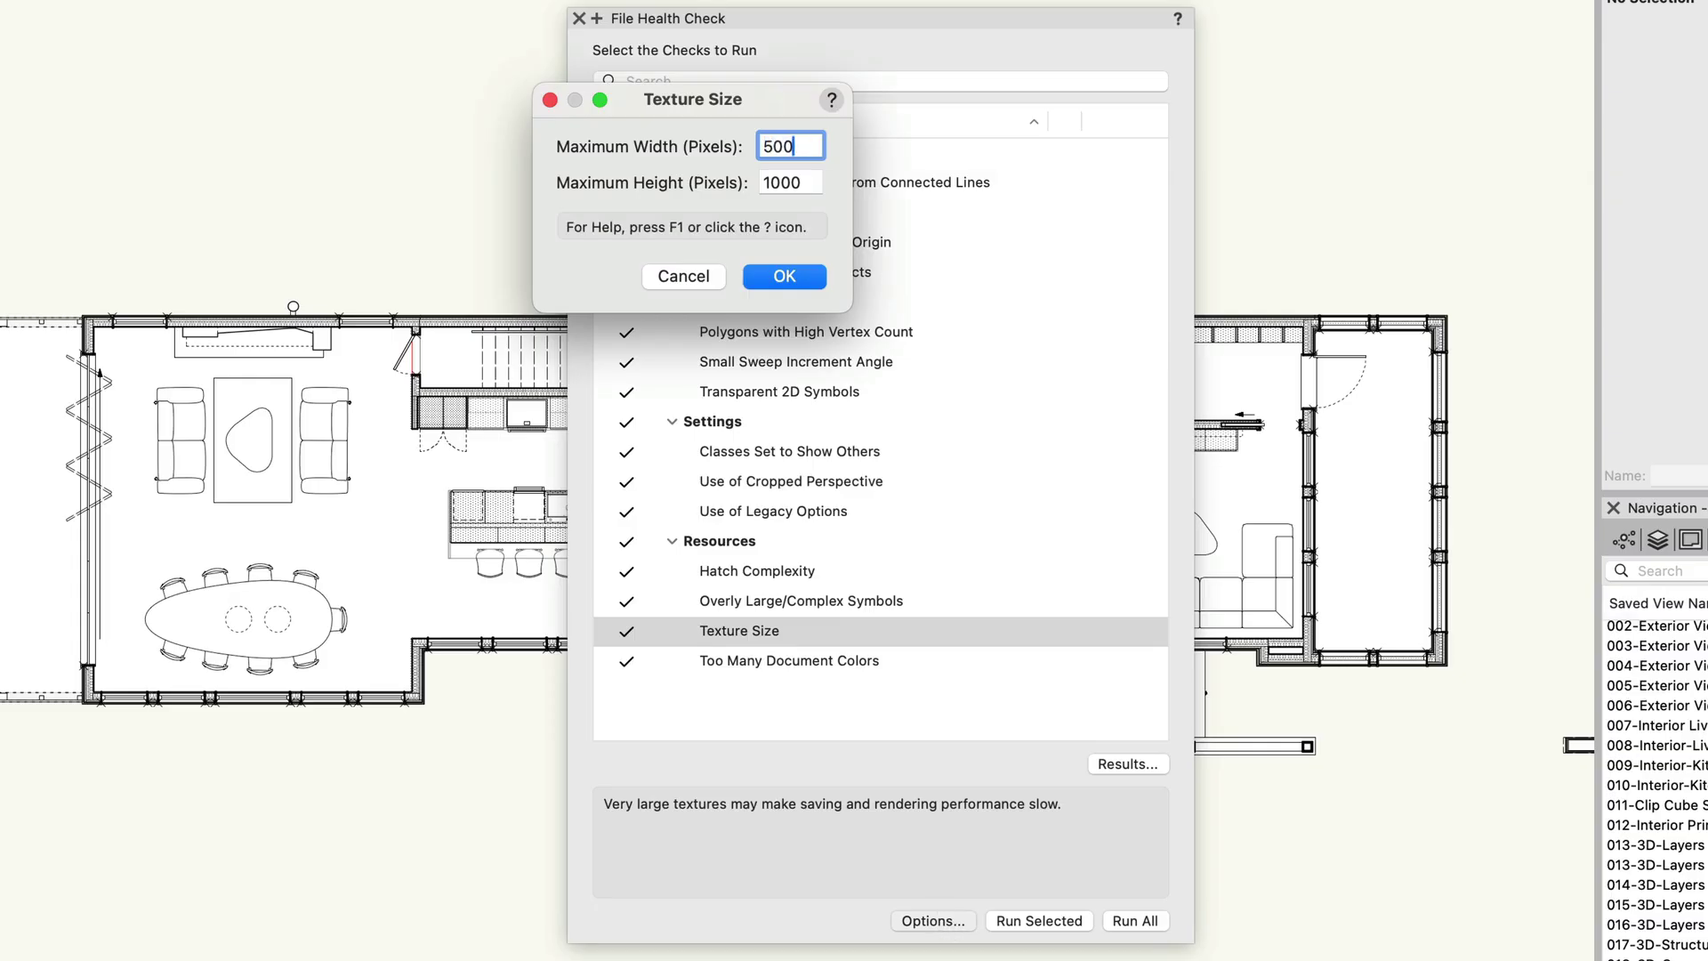
pyautogui.press('Tab')
pyautogui.write('500')
pyautogui.press('Return')
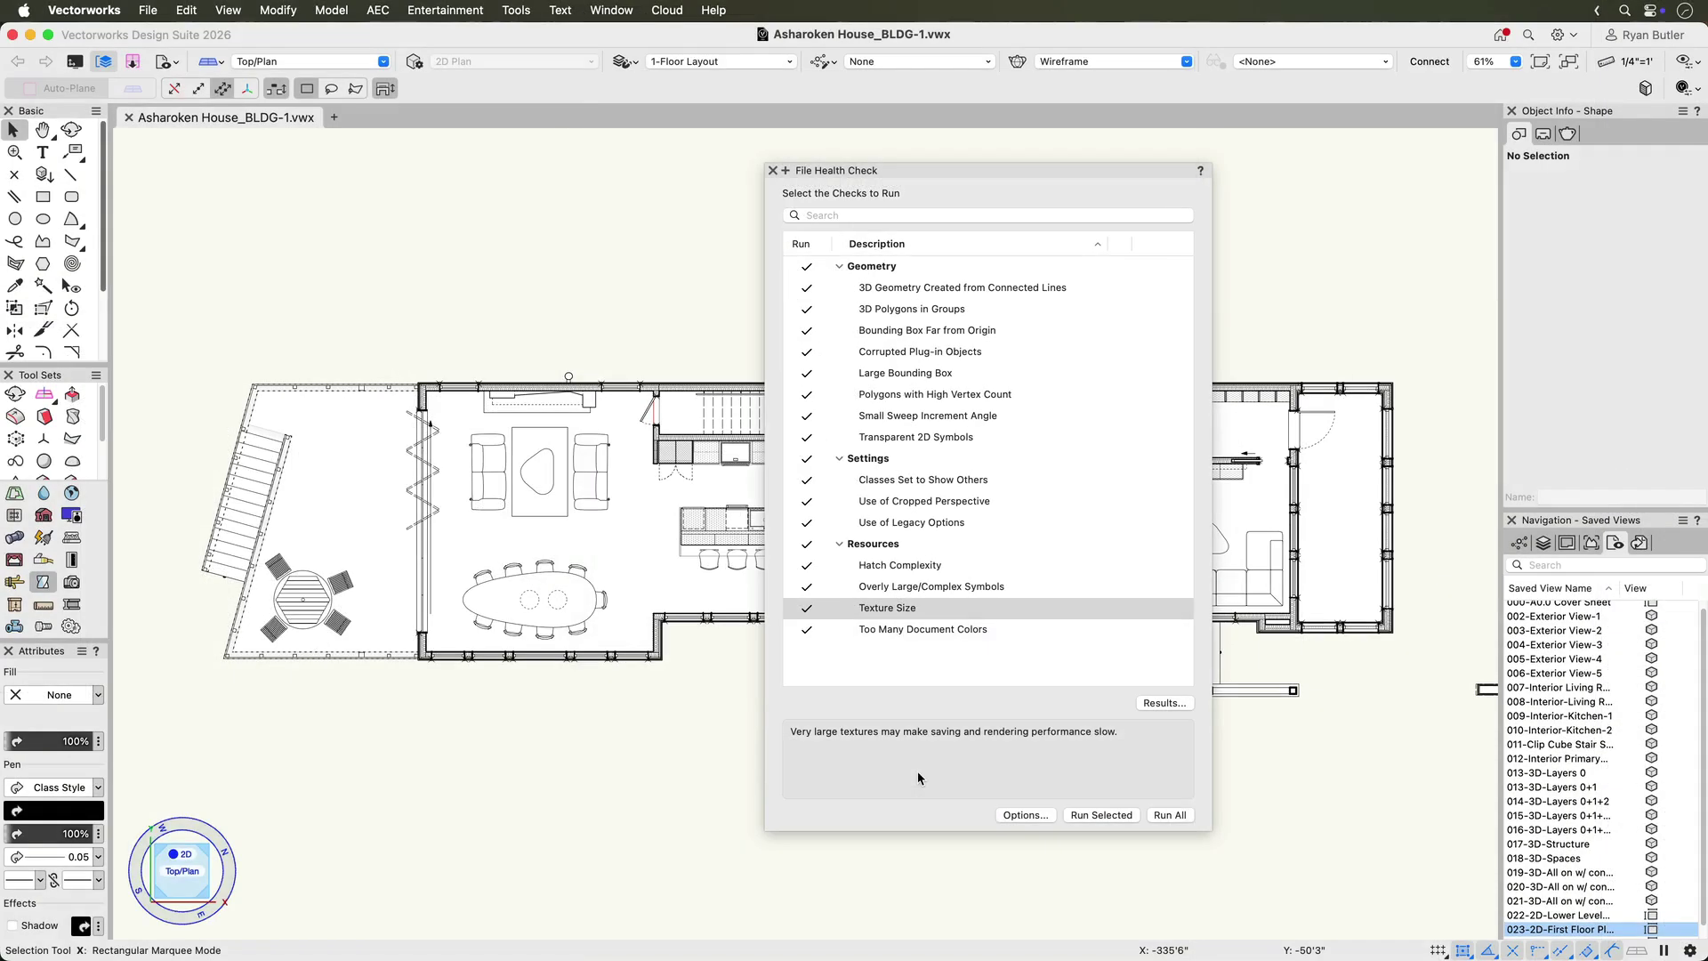
# - Run all checks, rerun Texture Size alone, and tick off the Concrete 01 texture issue
pyautogui.click(1163, 815)
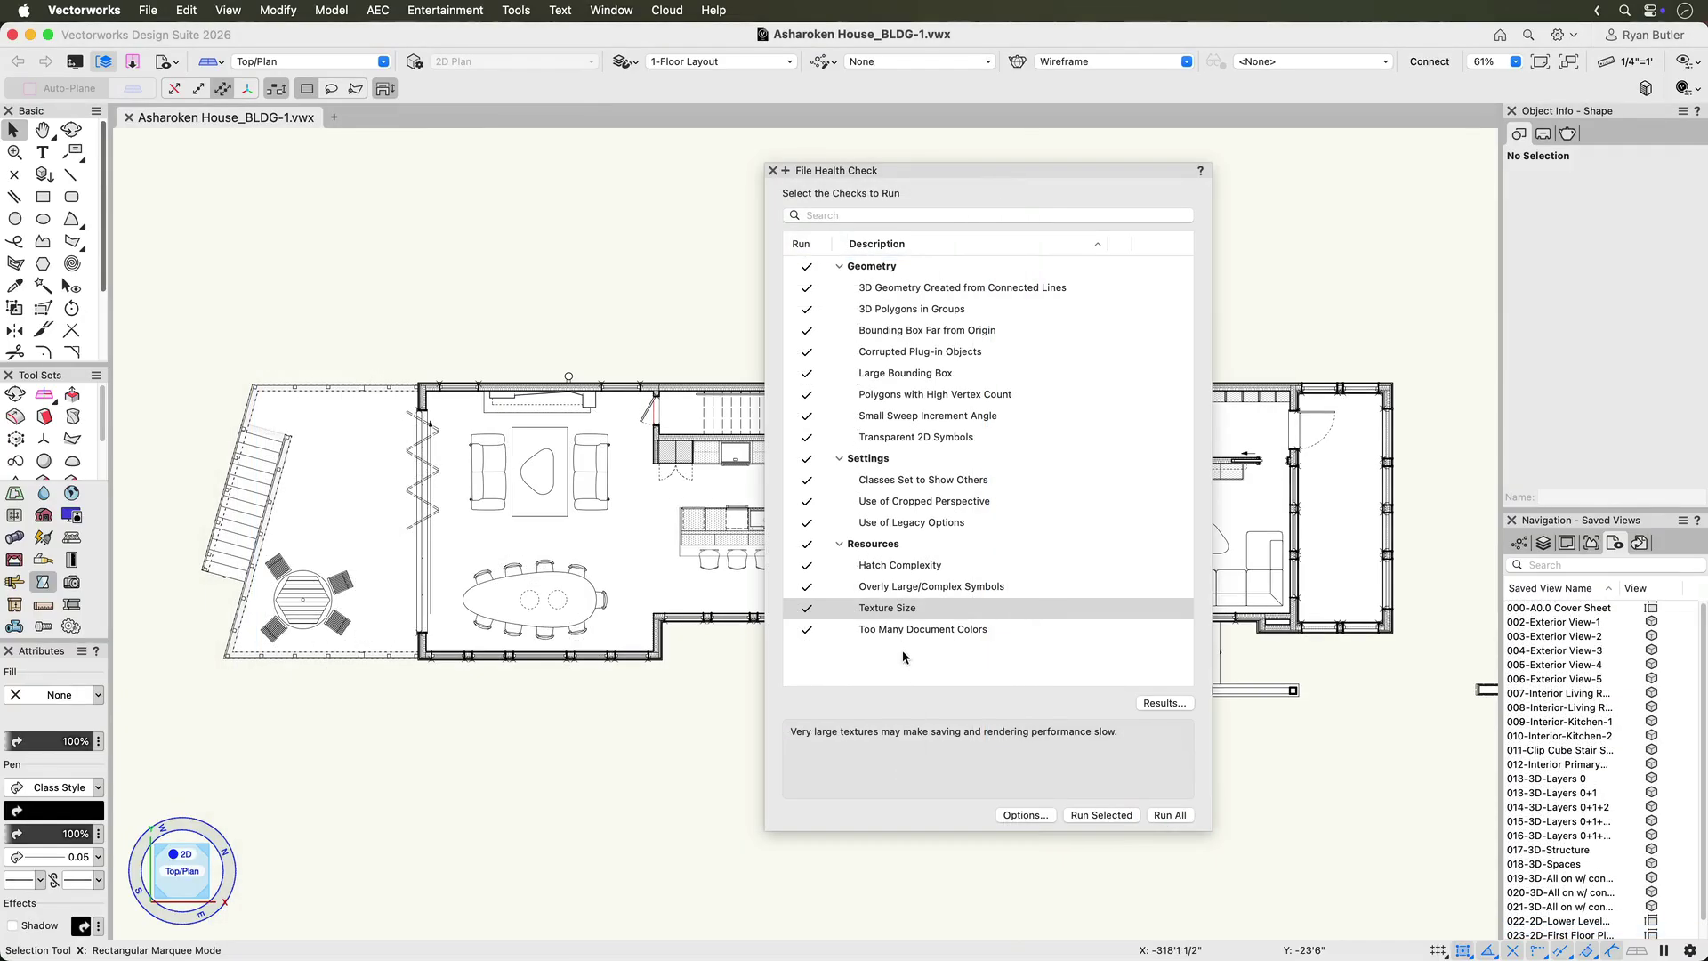
pyautogui.click(903, 630)
pyautogui.click(903, 609)
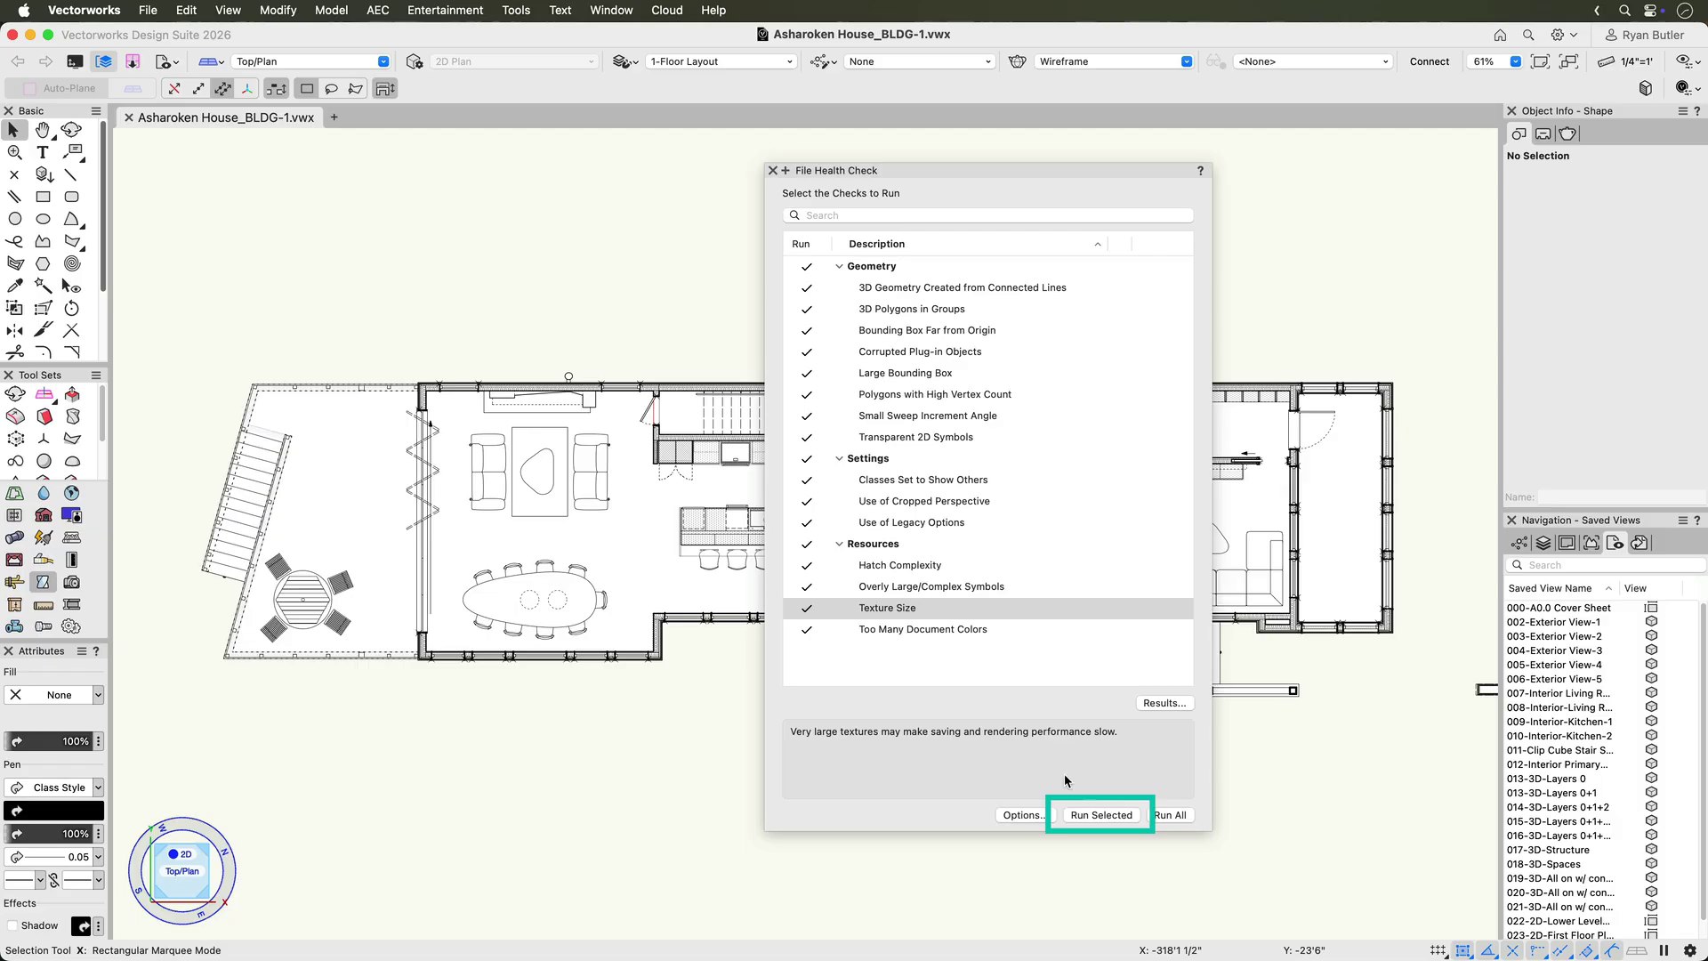
pyautogui.click(1098, 817)
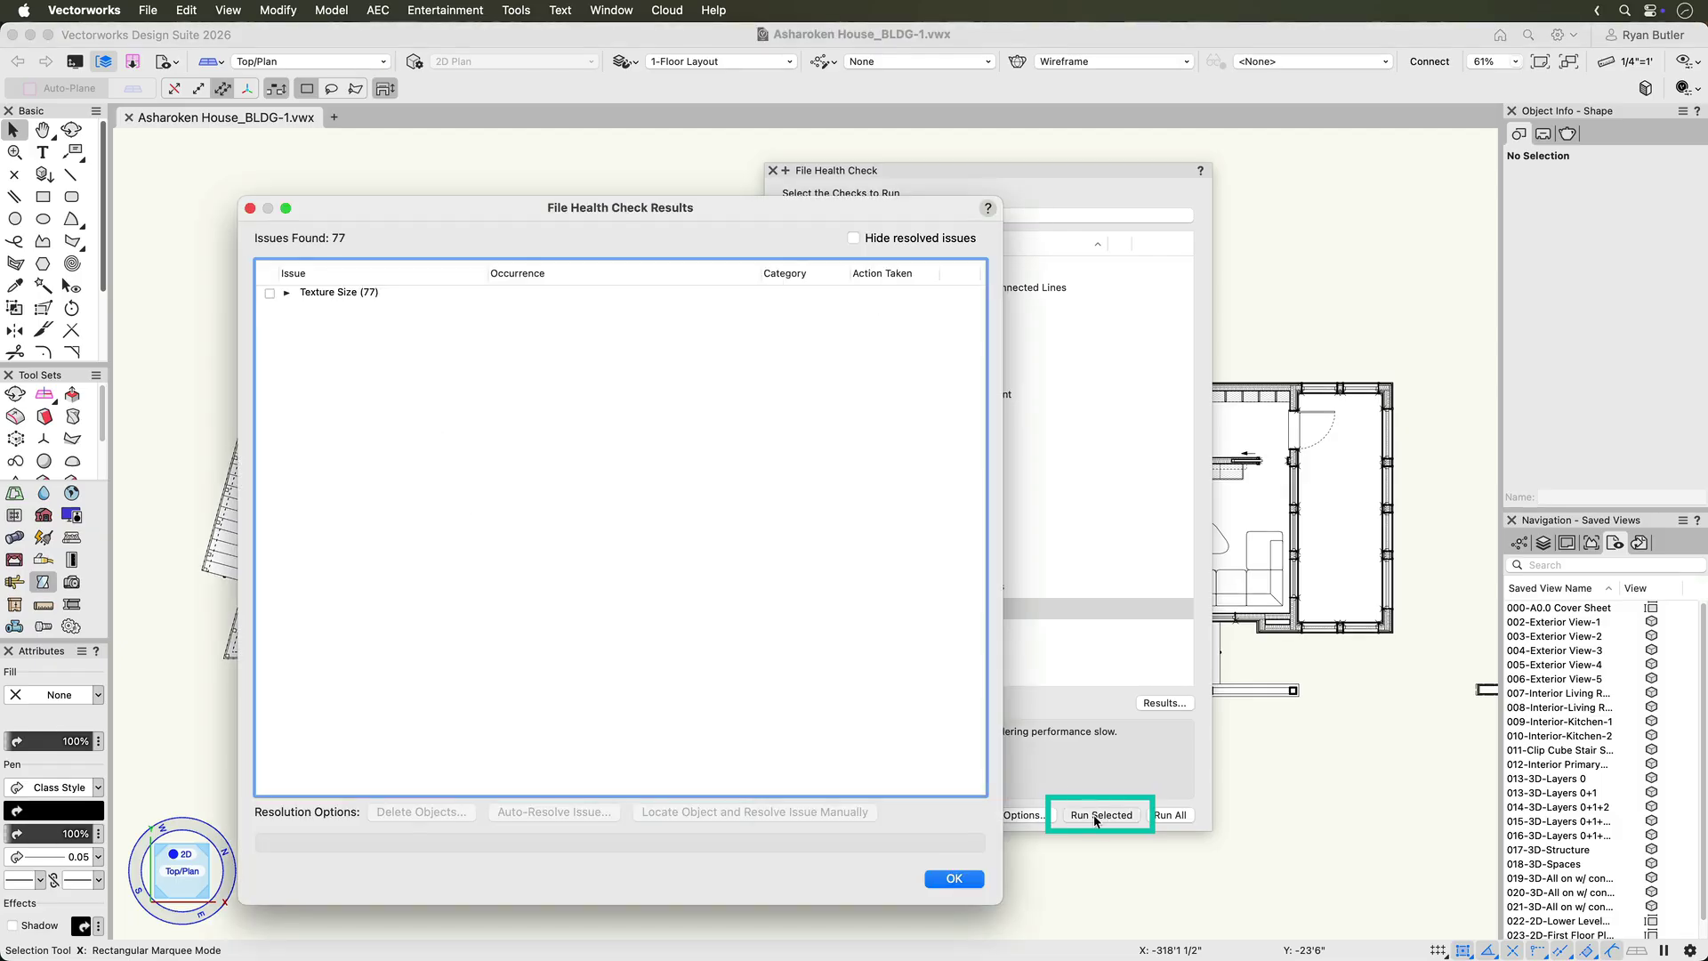
pyautogui.click(293, 295)
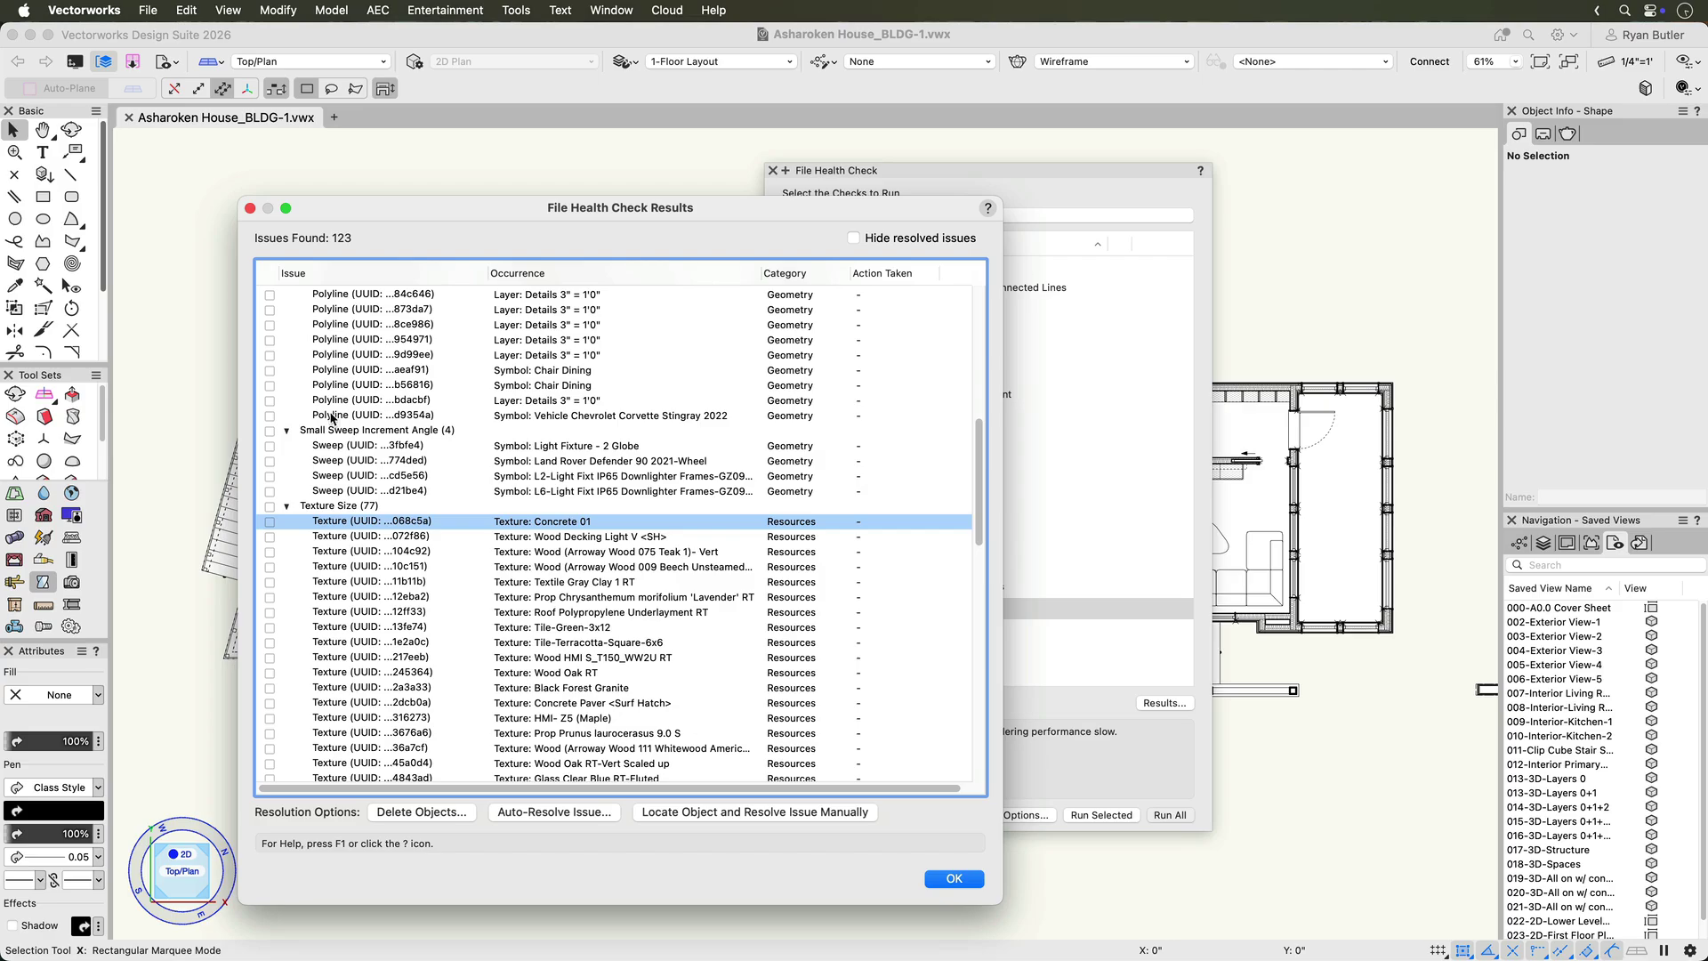
pyautogui.click(270, 431)
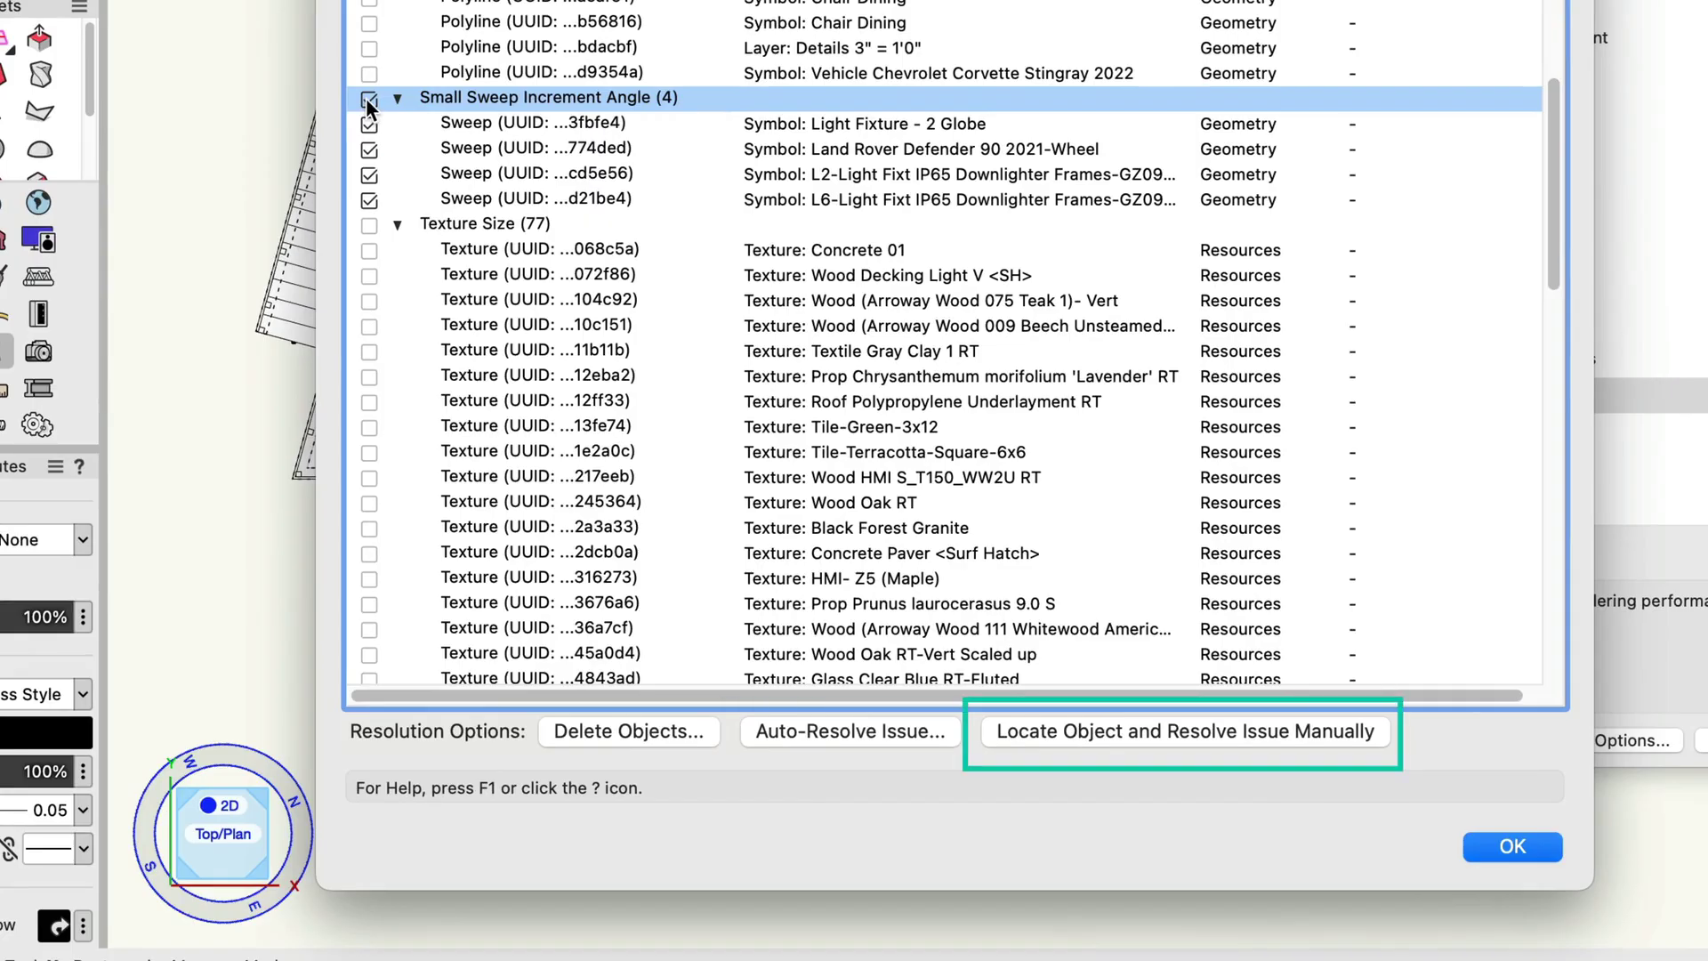
# - Close and reopen the health check results, collapsing the Polygons with High Vertex Count group
pyautogui.click(1510, 848)
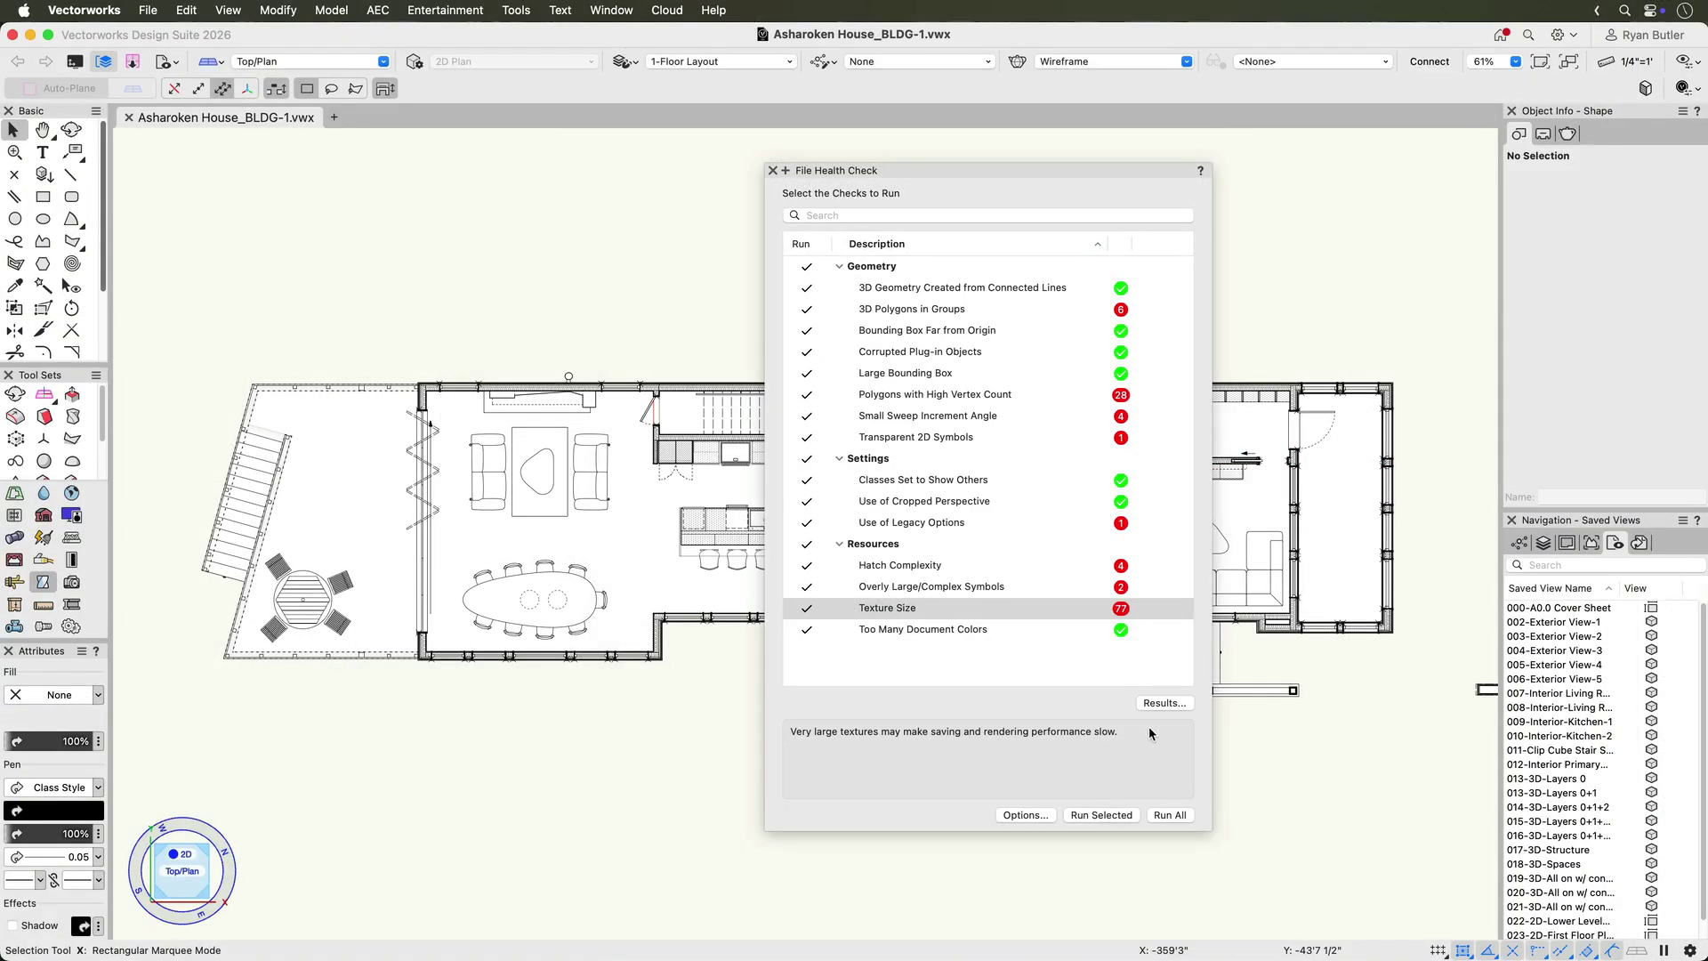
pyautogui.click(1159, 703)
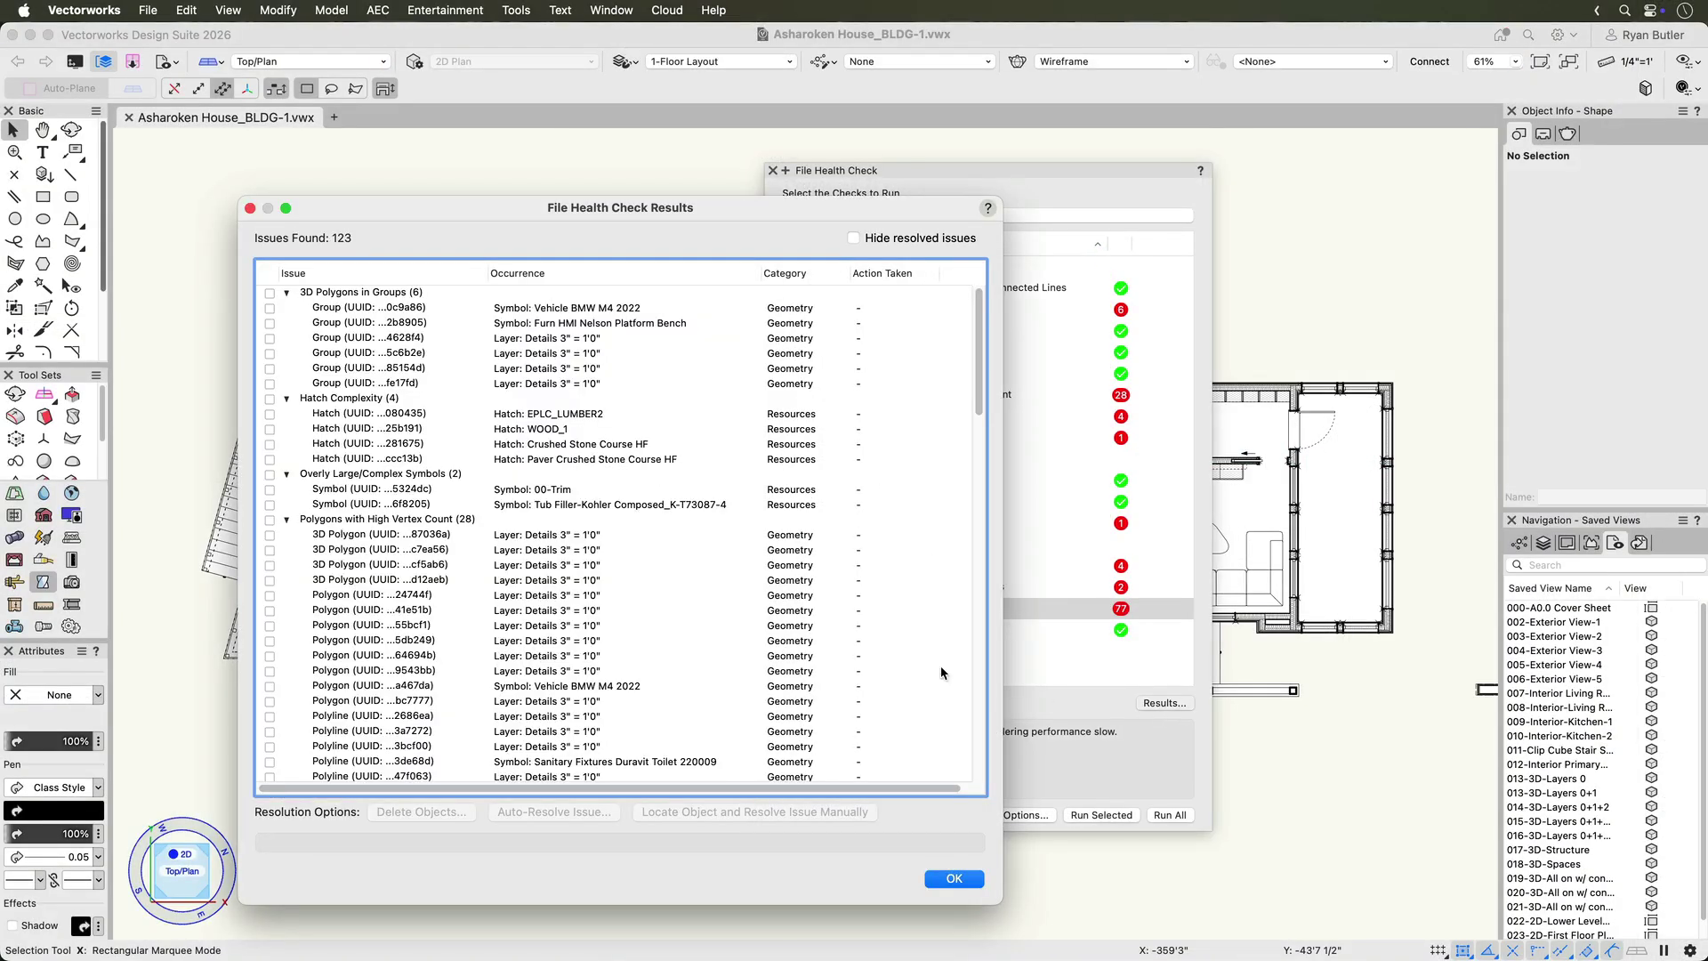
pyautogui.click(288, 523)
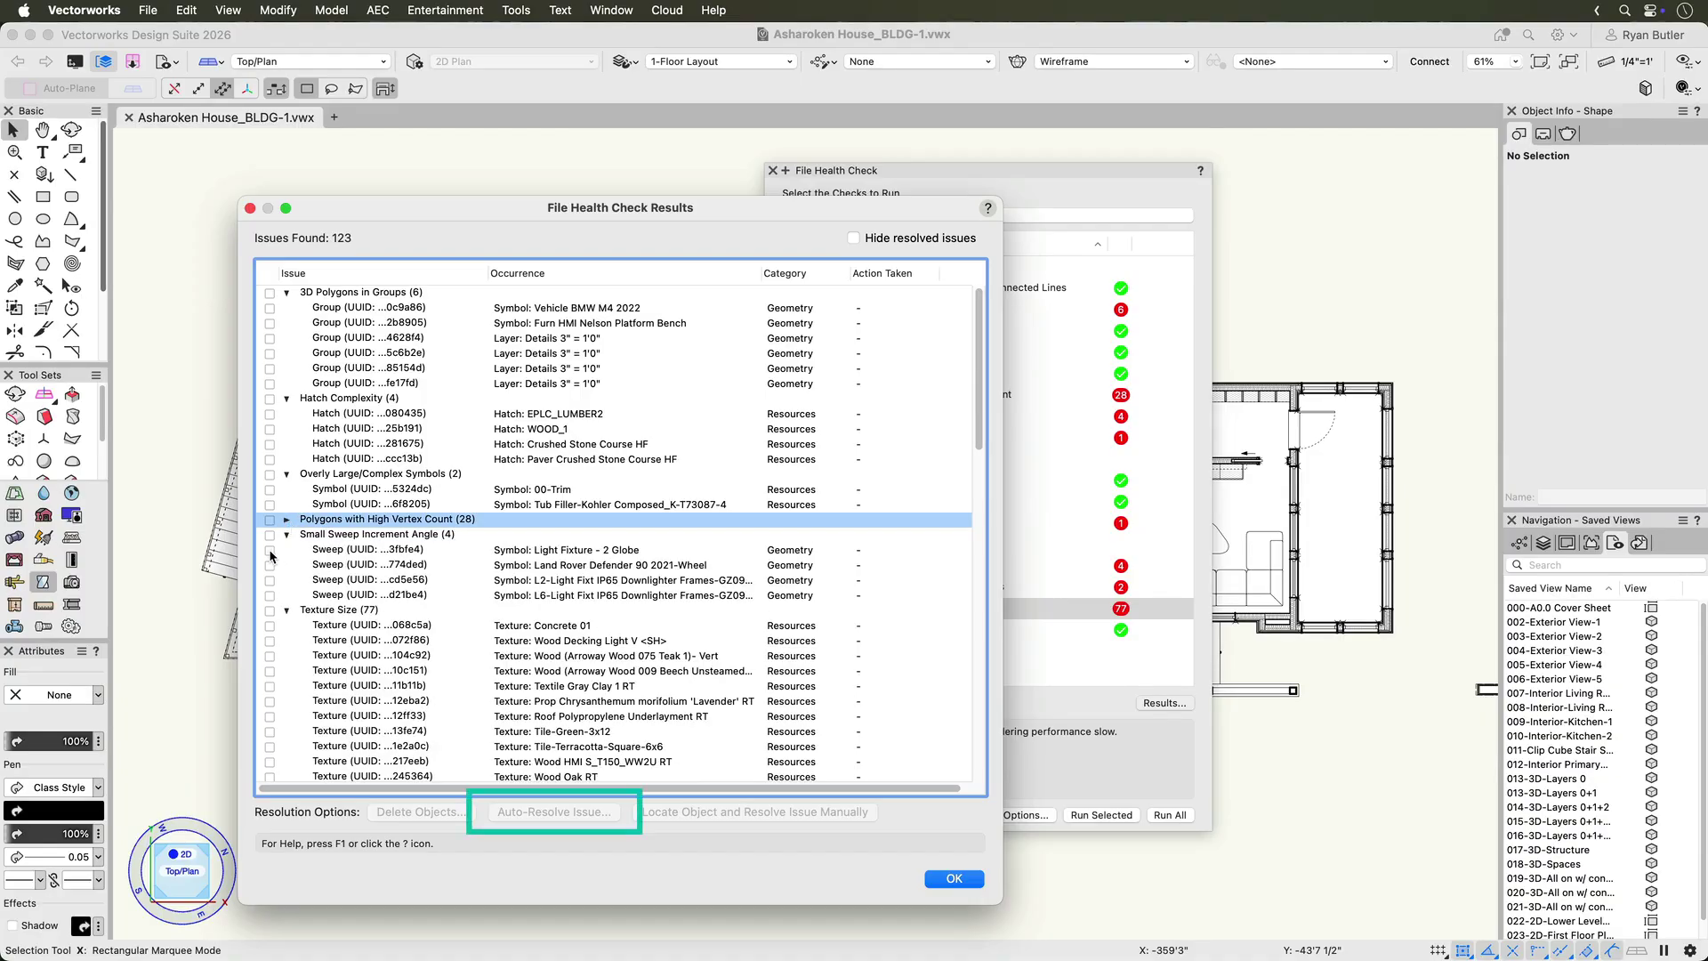
# - Auto-resolve the Light Fixture - 2 Globe sweep issue with a 25° segment angle
pyautogui.click(271, 551)
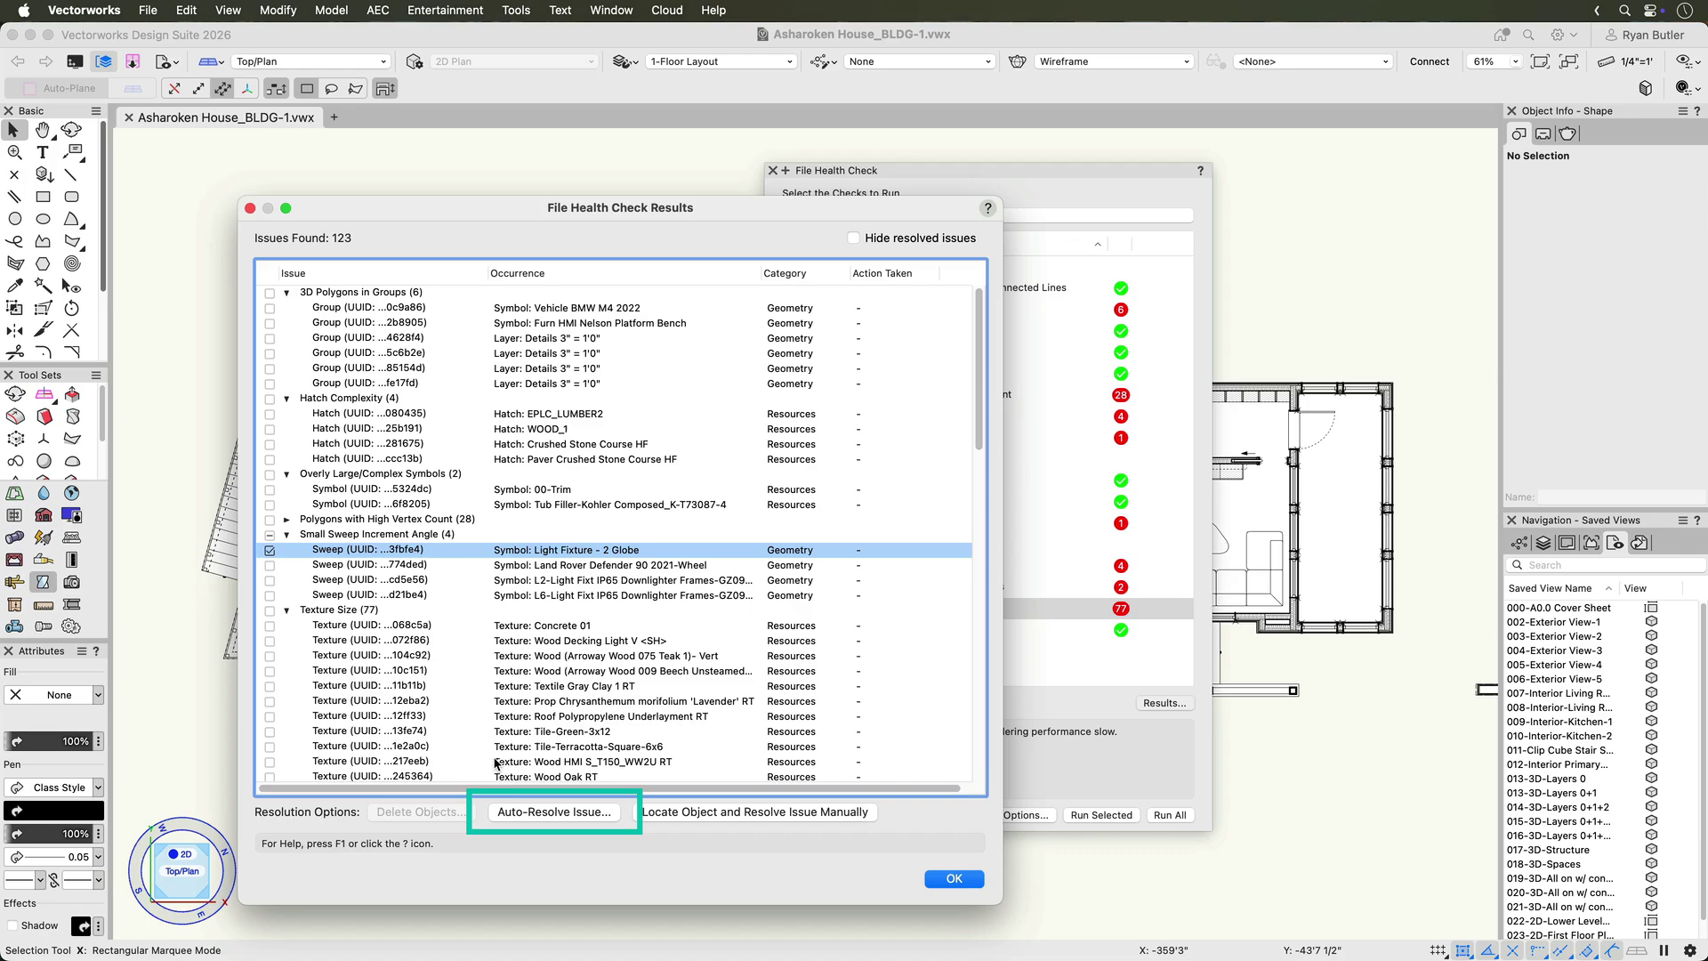
pyautogui.click(540, 812)
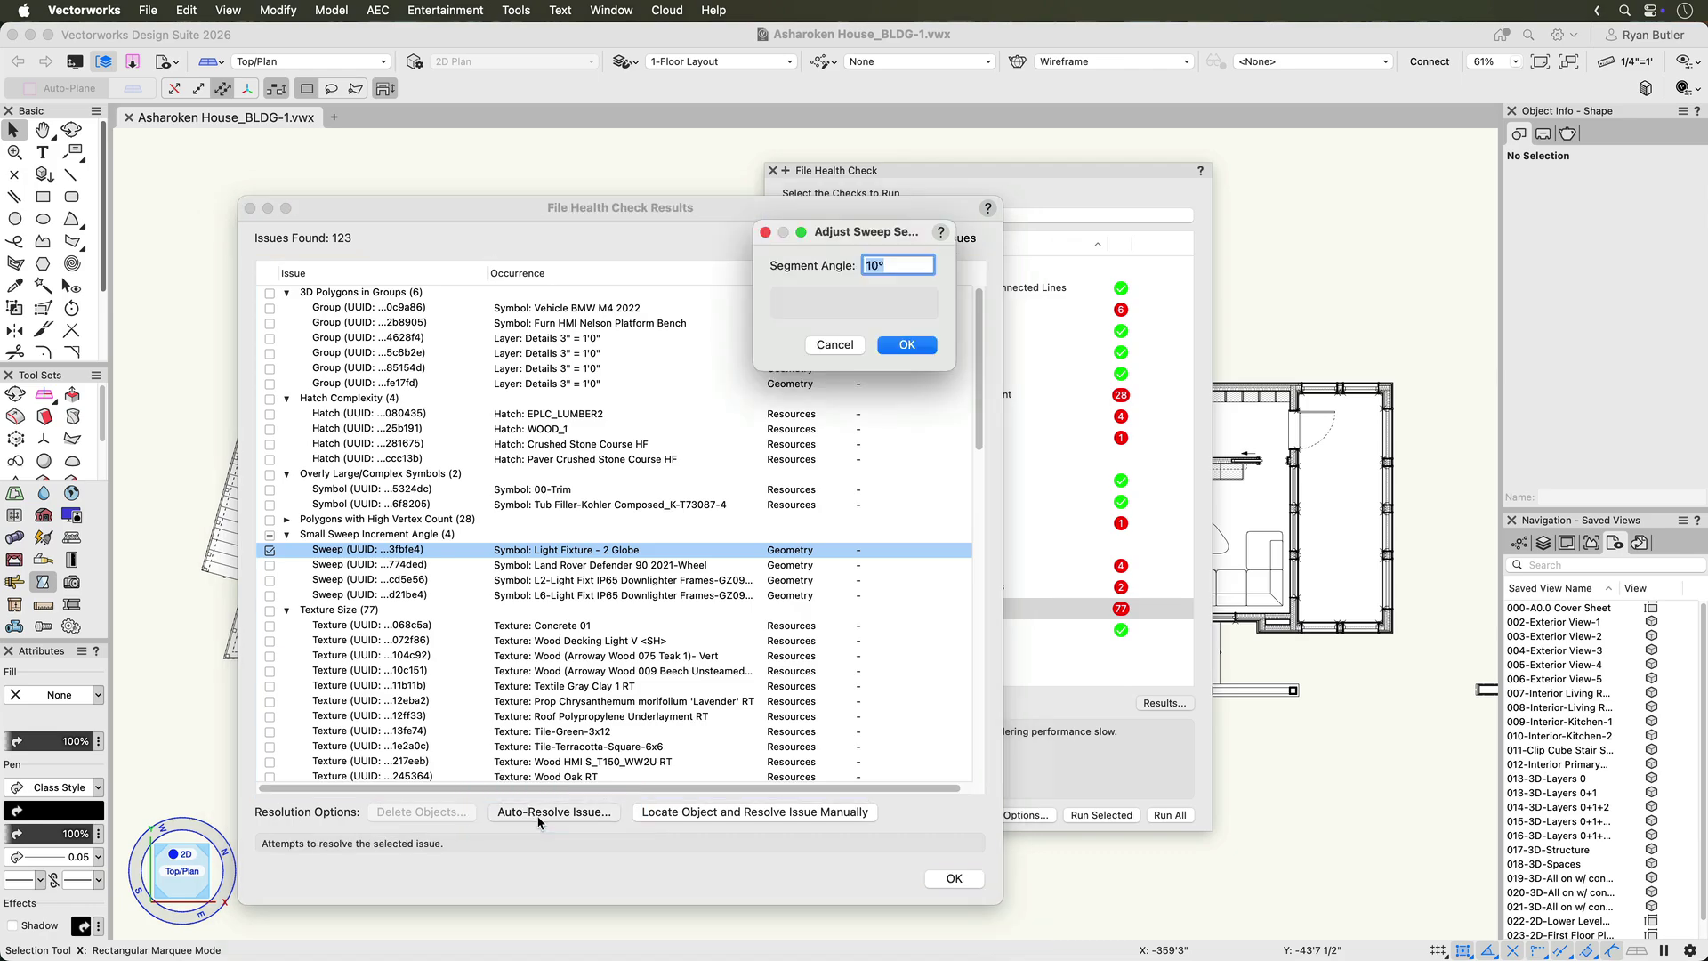
pyautogui.write('25')
pyautogui.press('Return')
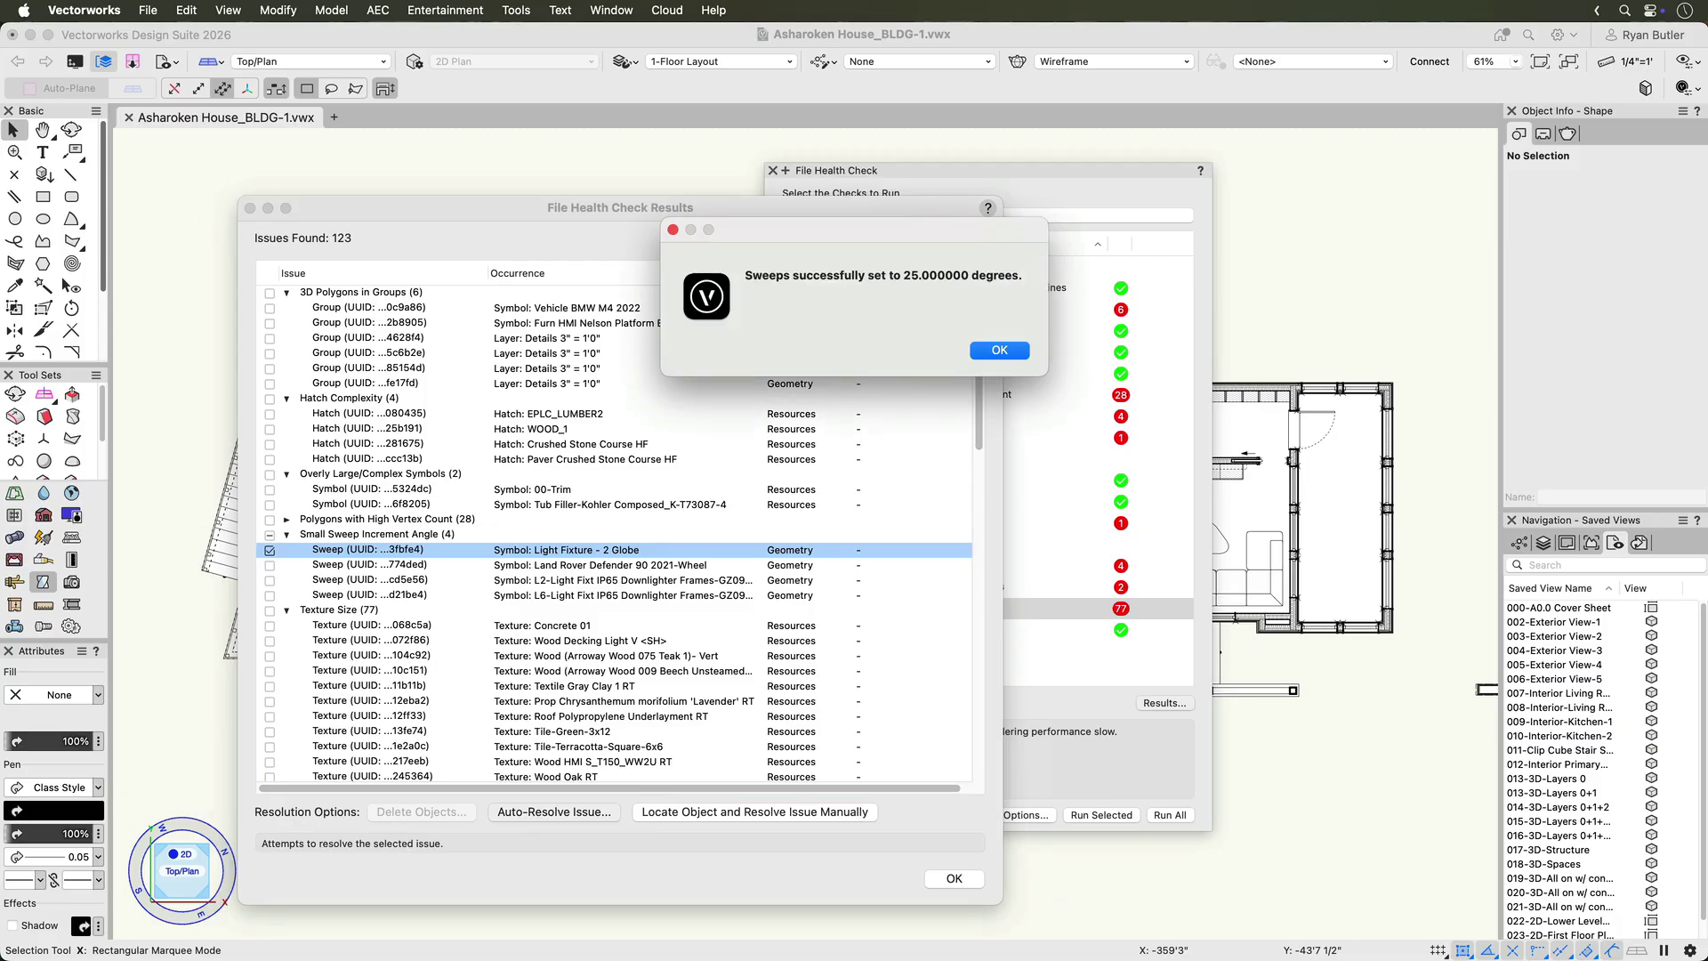
pyautogui.press('Return')
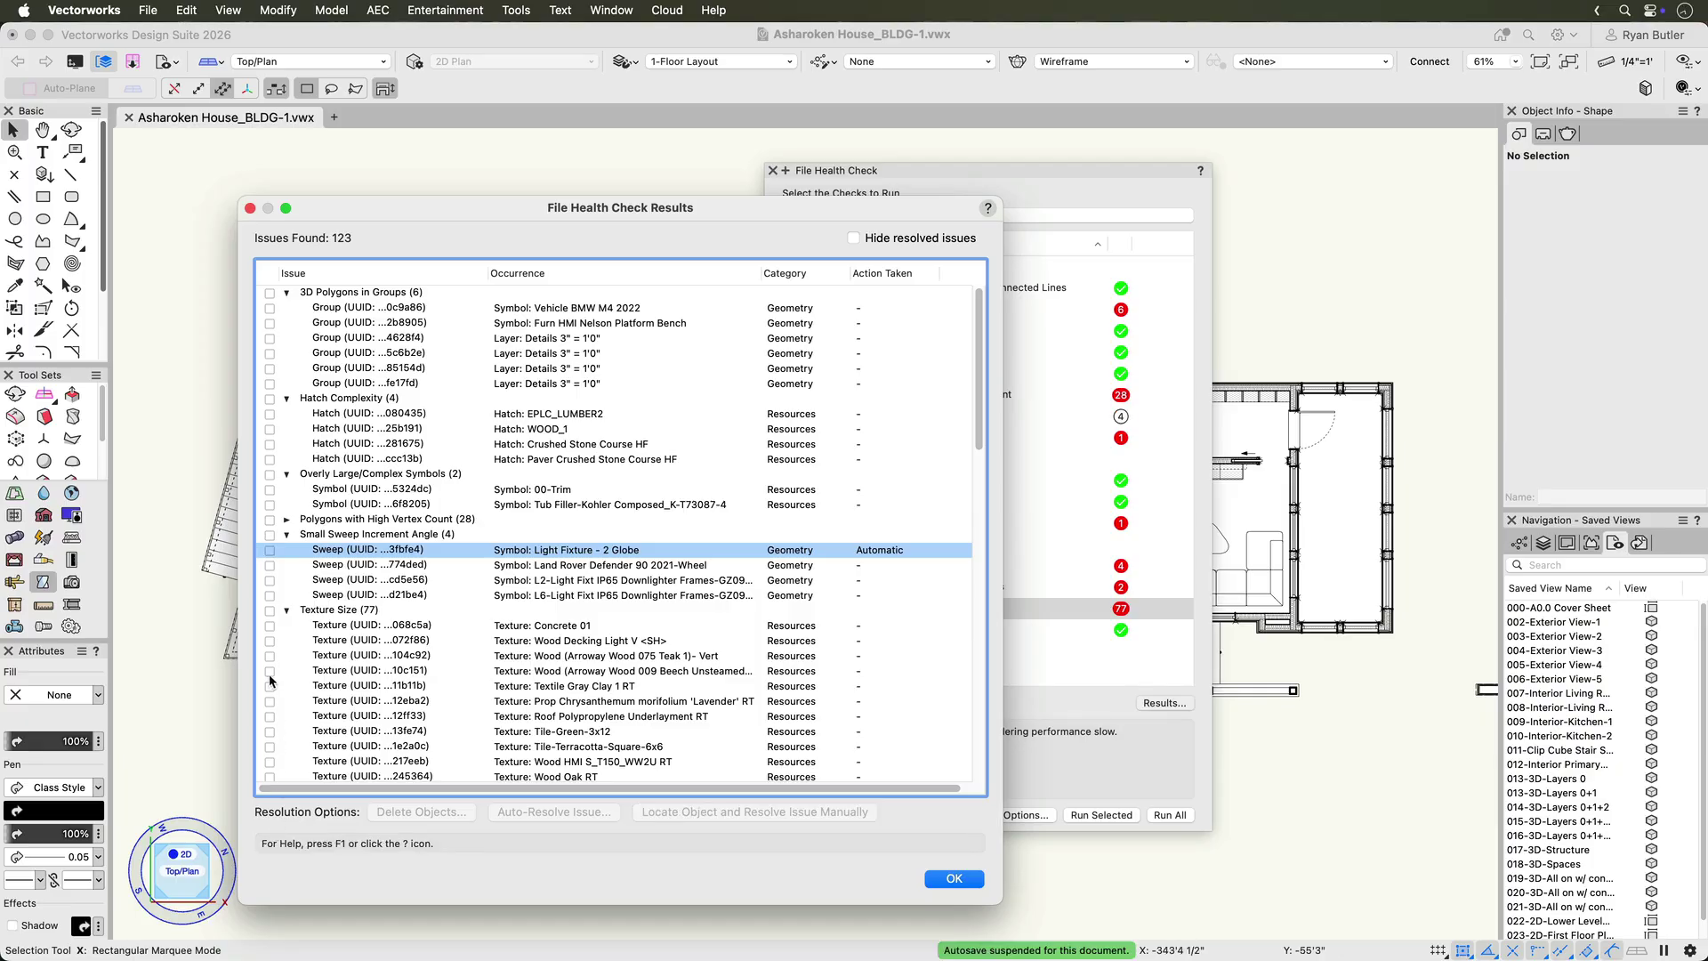
# - Locate the Concrete 01 texture and EPLC_LUMBER2 hatch issues for manual resolution
pyautogui.click(270, 626)
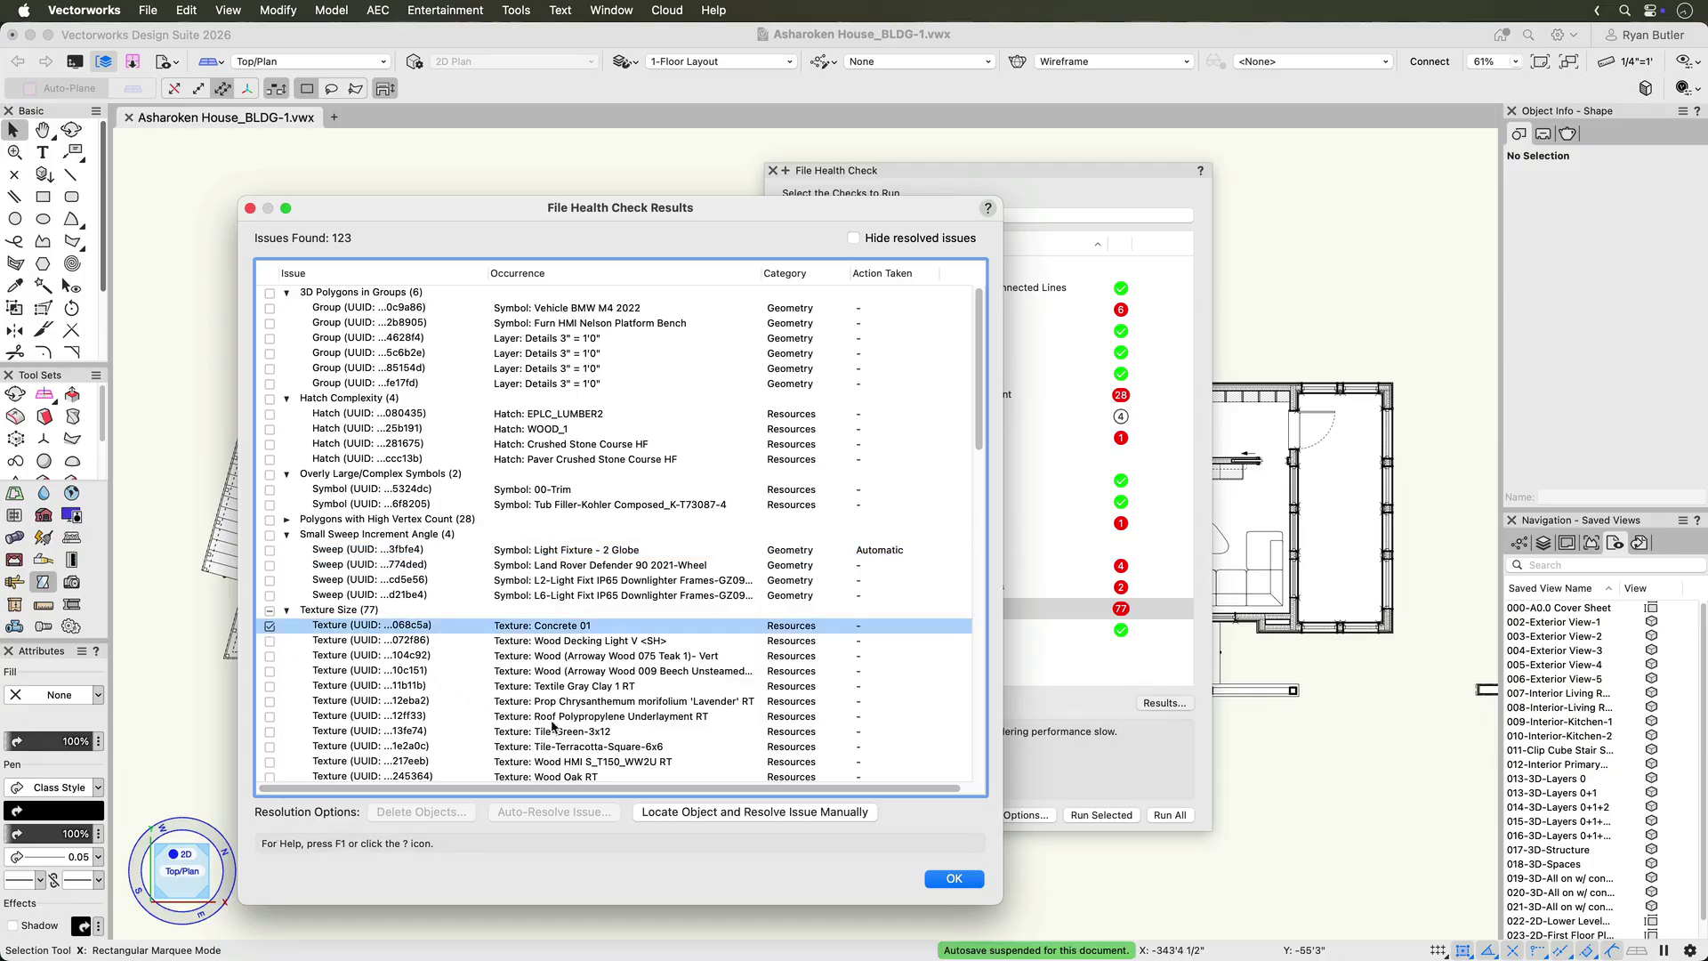
pyautogui.click(691, 813)
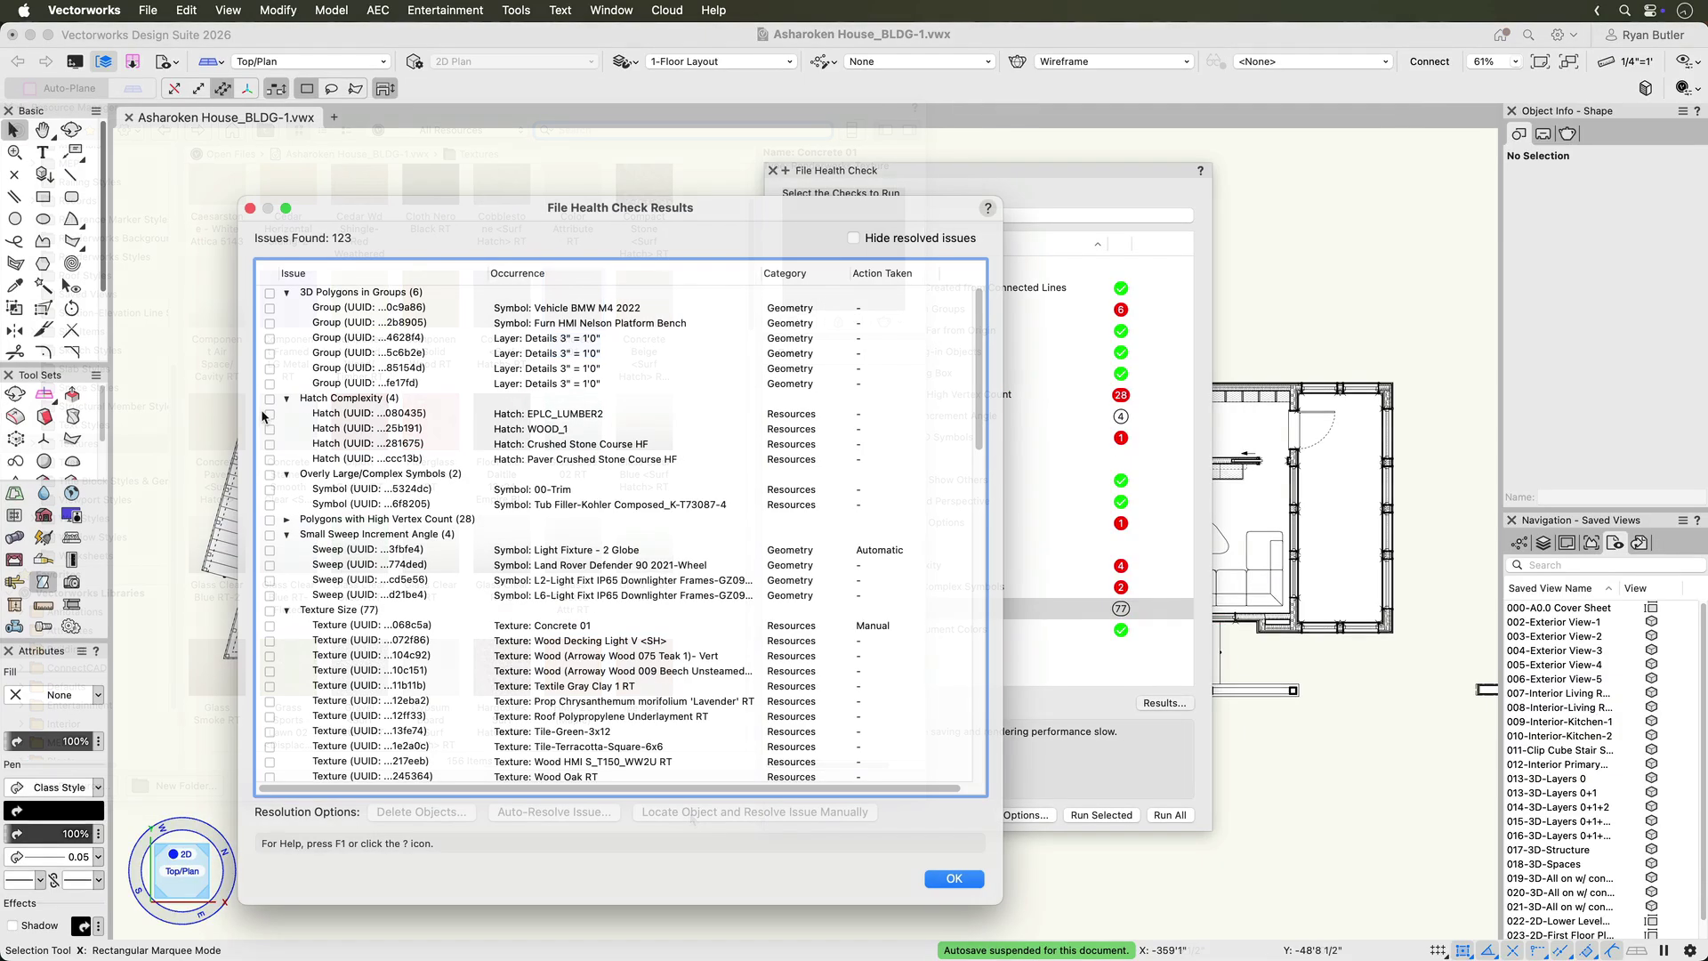
pyautogui.click(356, 414)
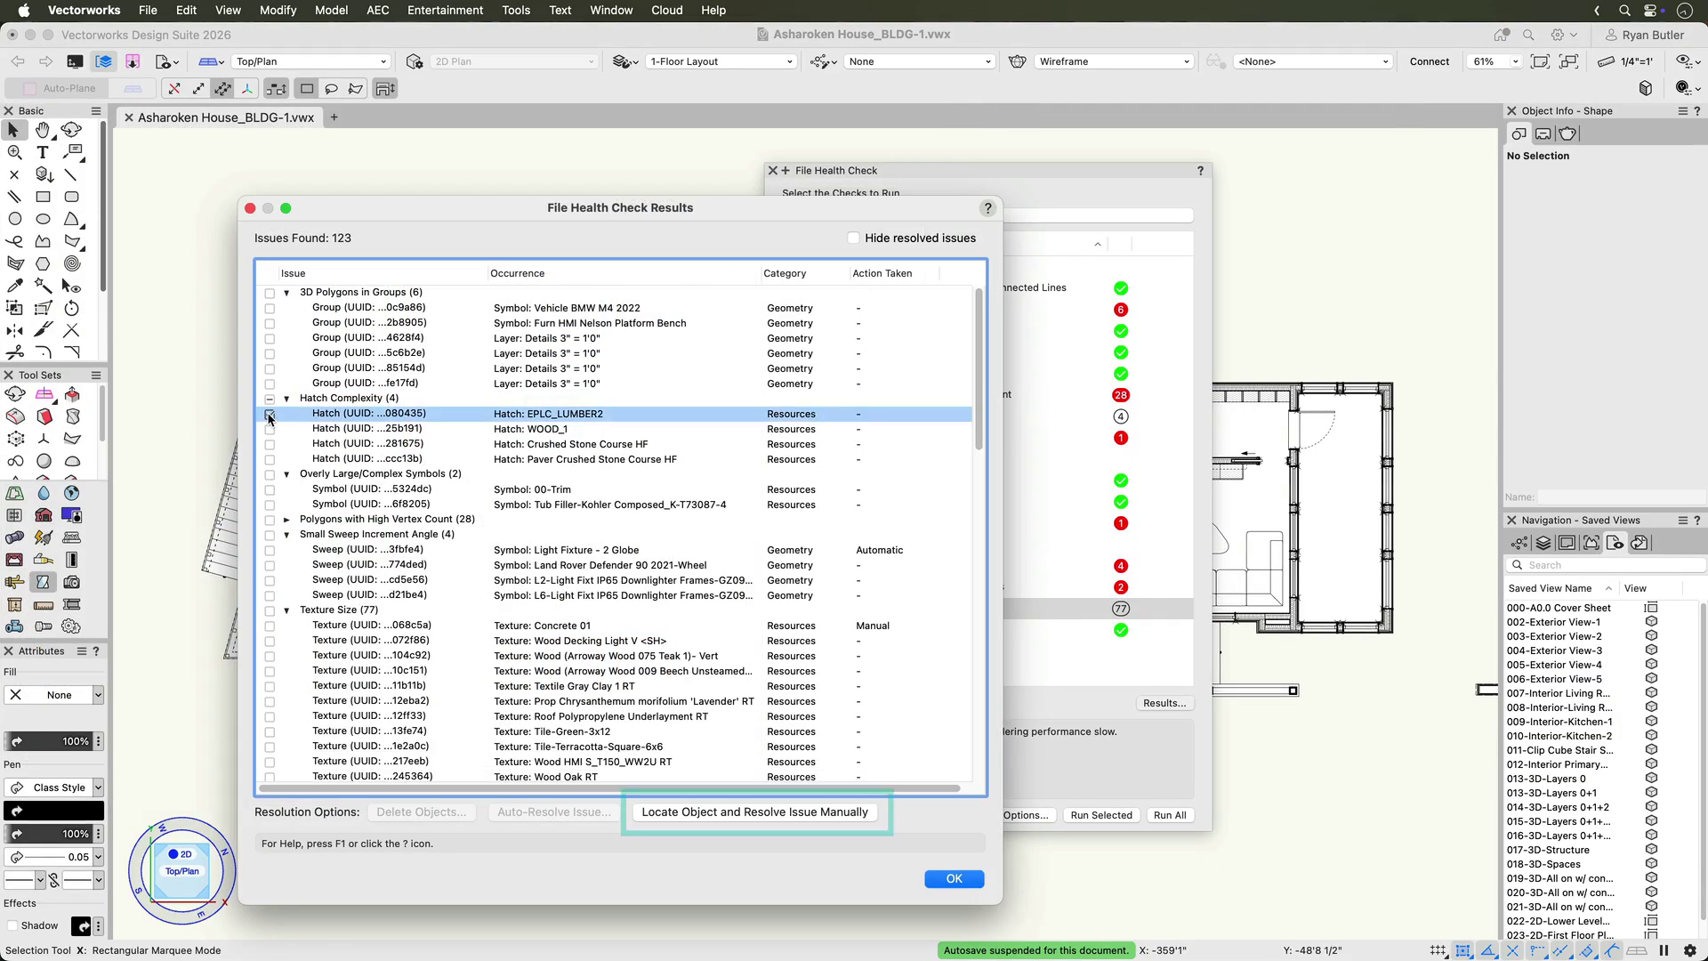
pyautogui.click(684, 813)
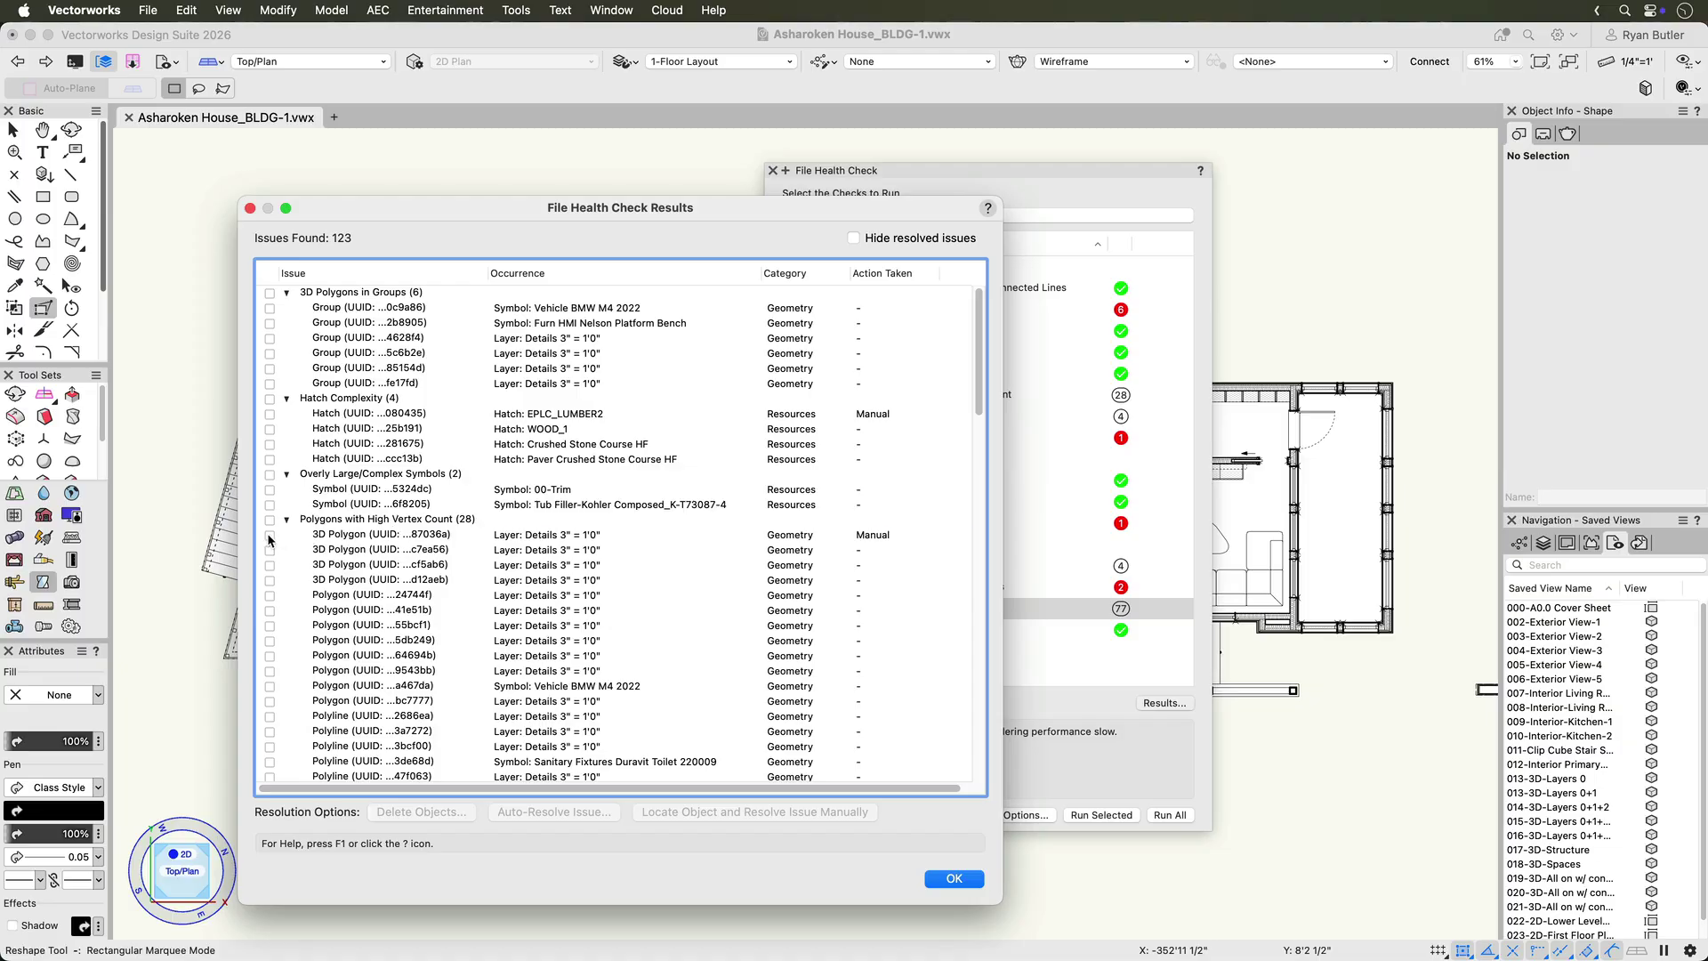
# - Simplify the high-vertex 3D polygon from 712 to 36 vertices with Simplify Polys
pyautogui.click(269, 536)
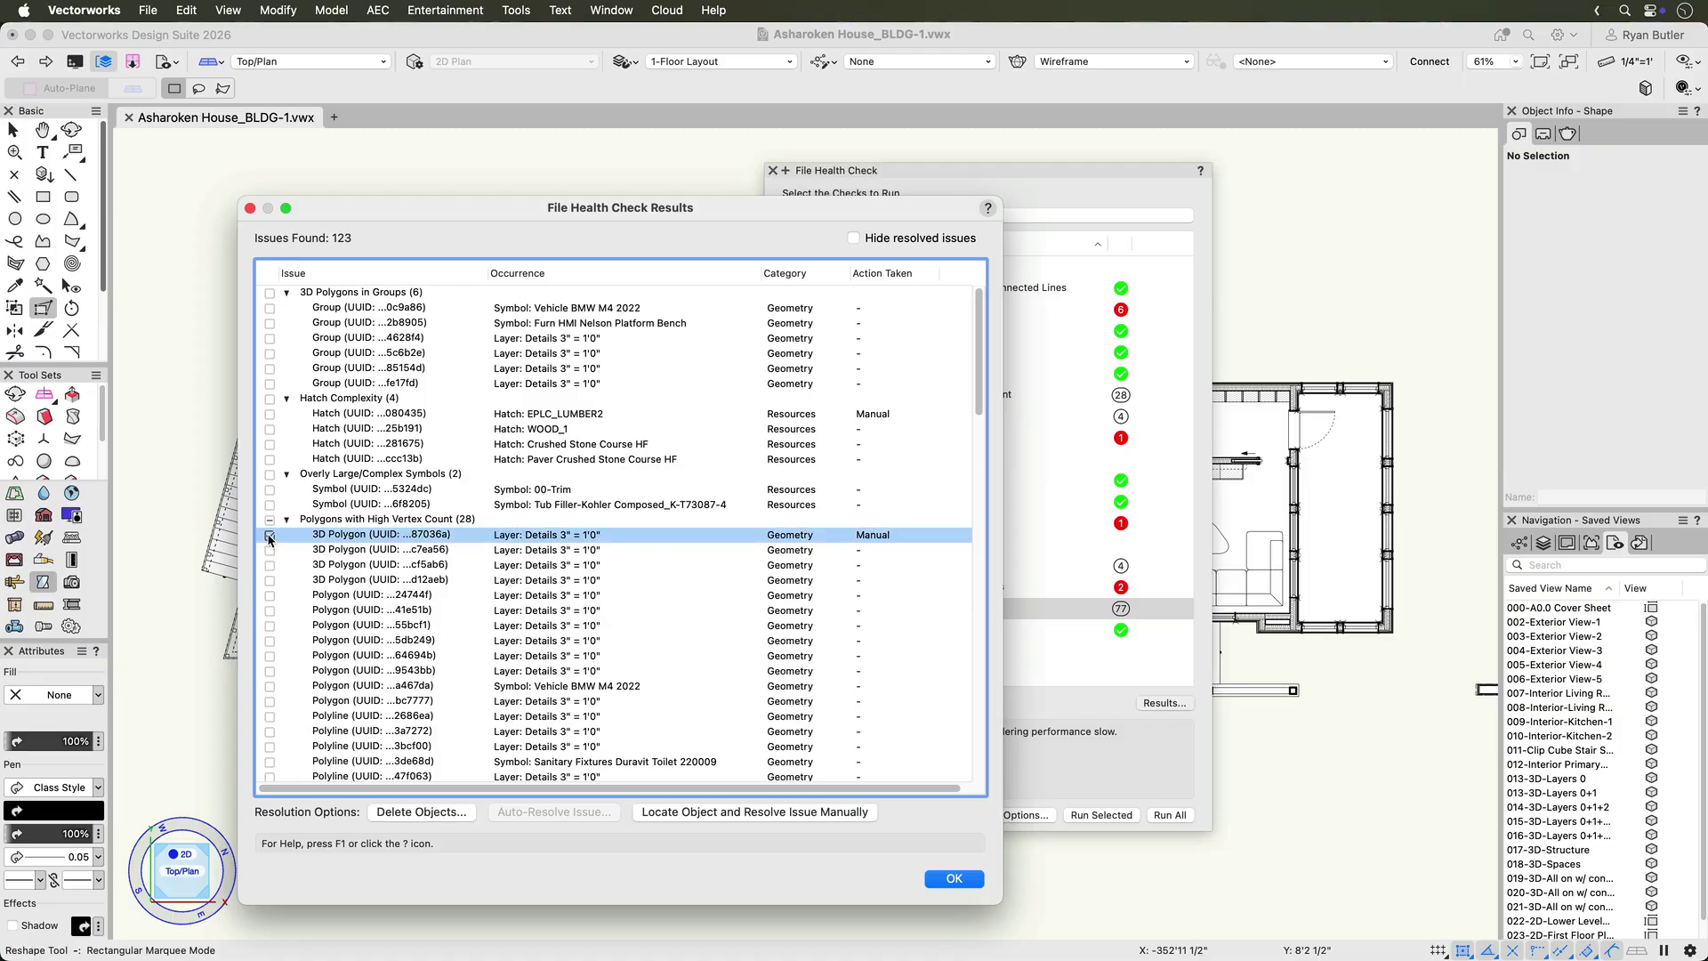
pyautogui.click(663, 813)
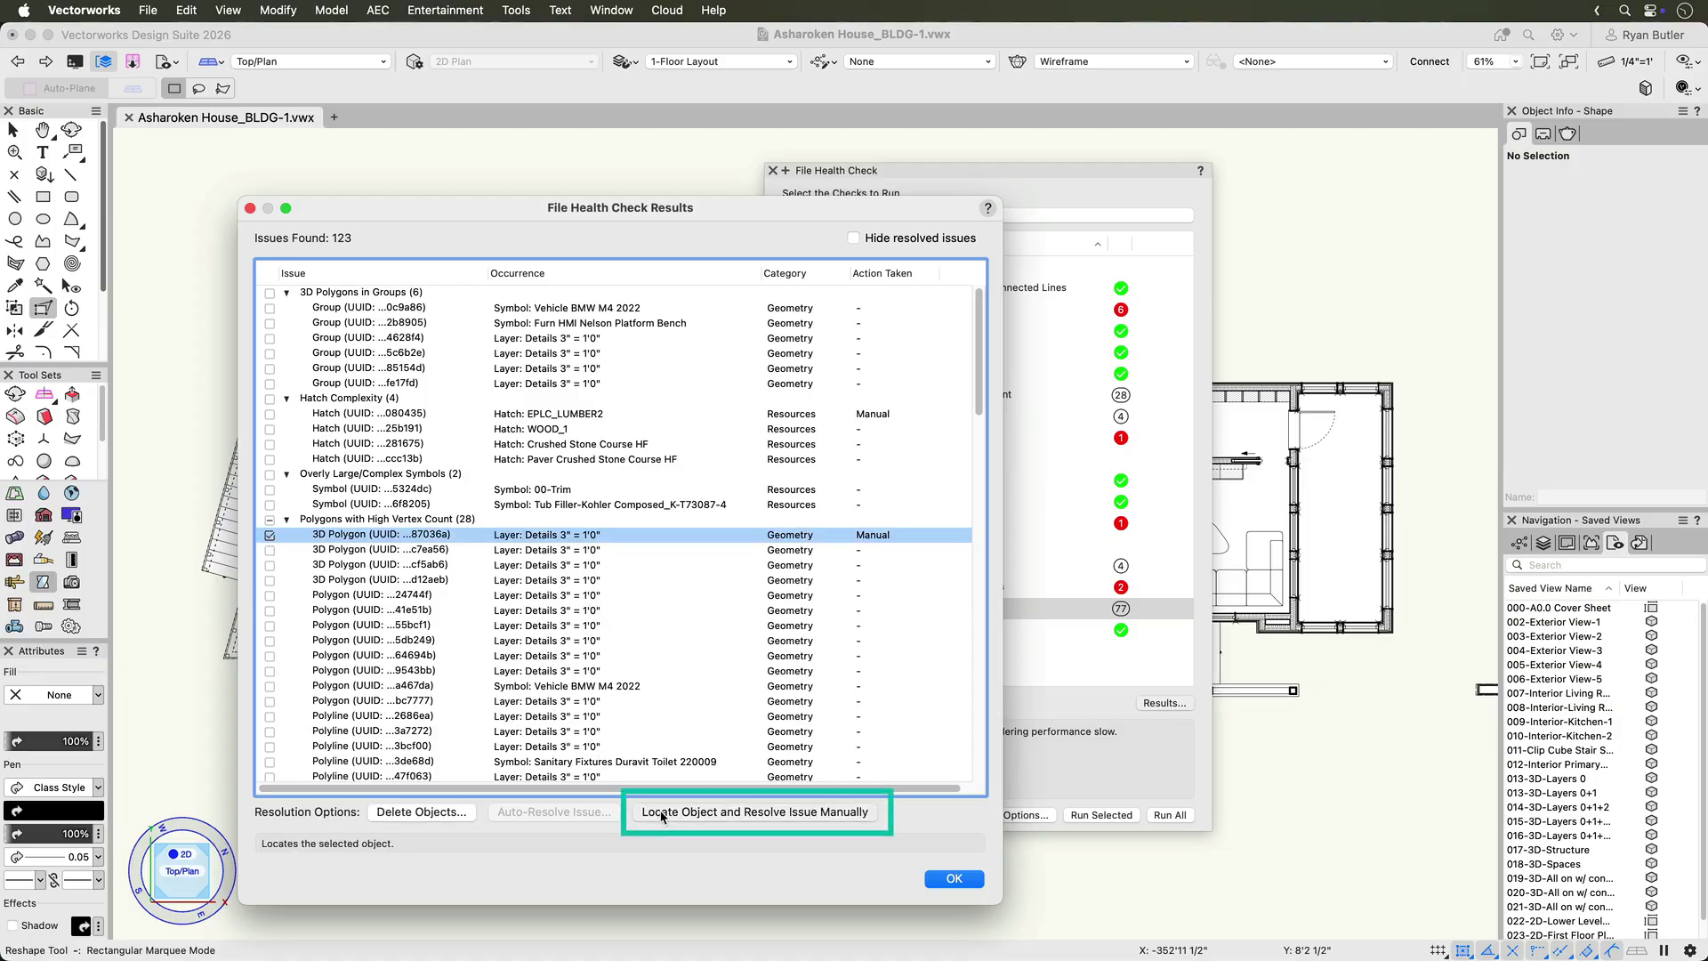
pyautogui.click(265, 13)
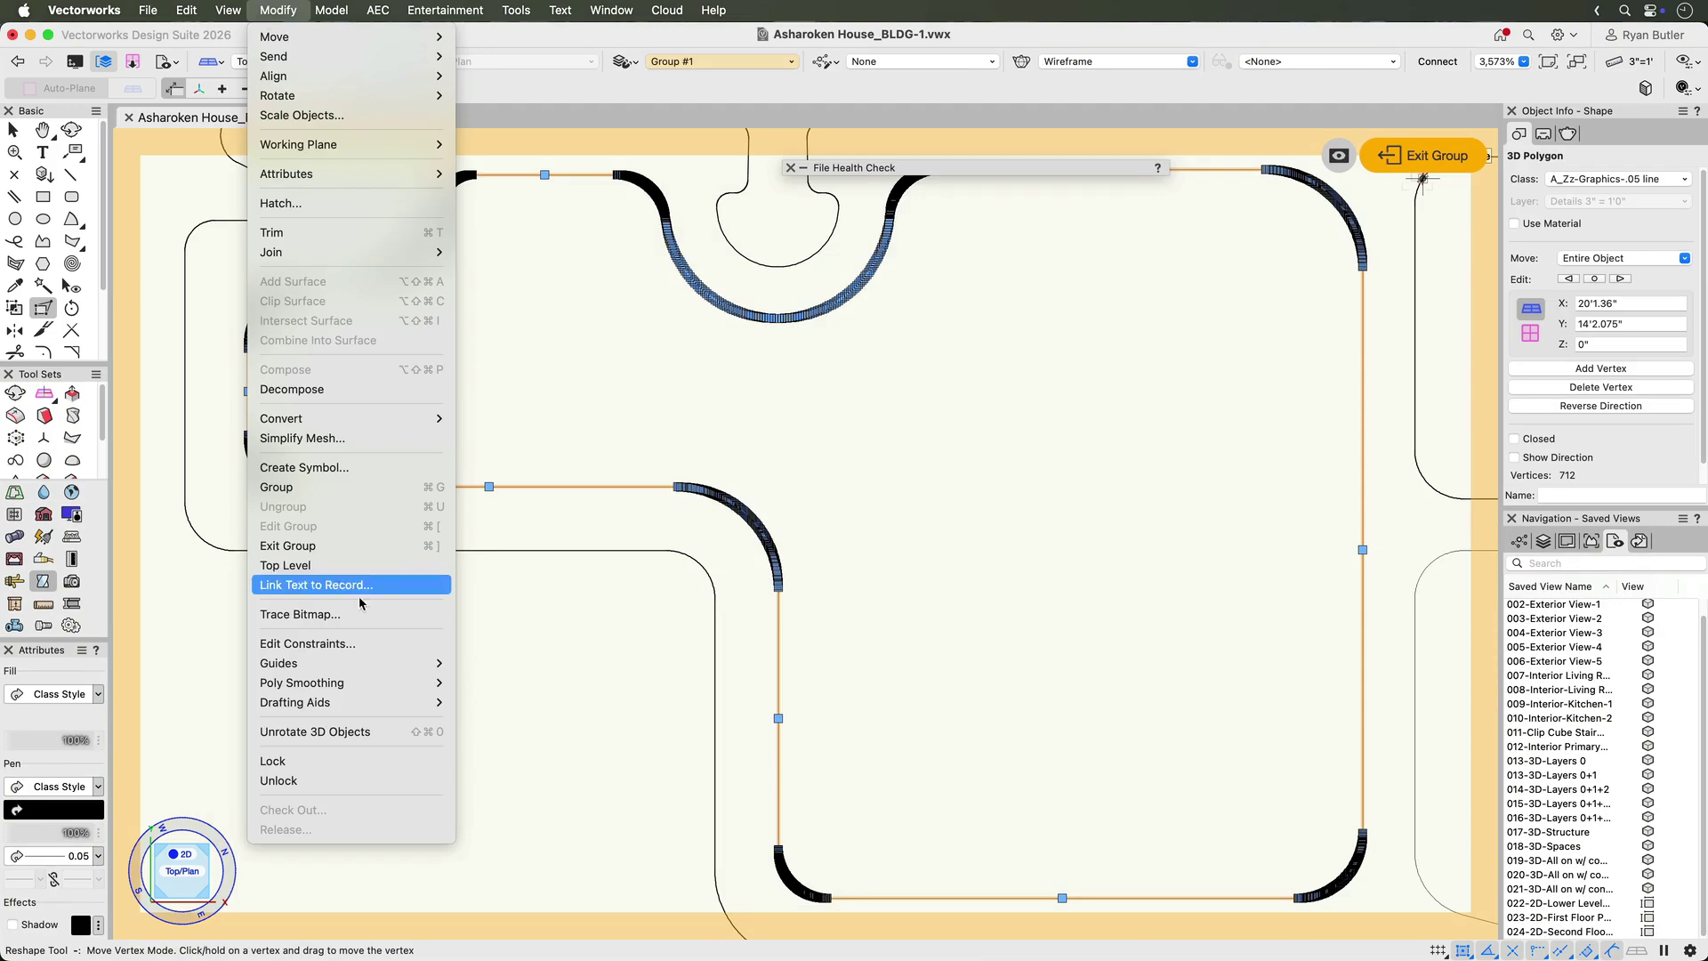
pyautogui.moveTo(424, 712)
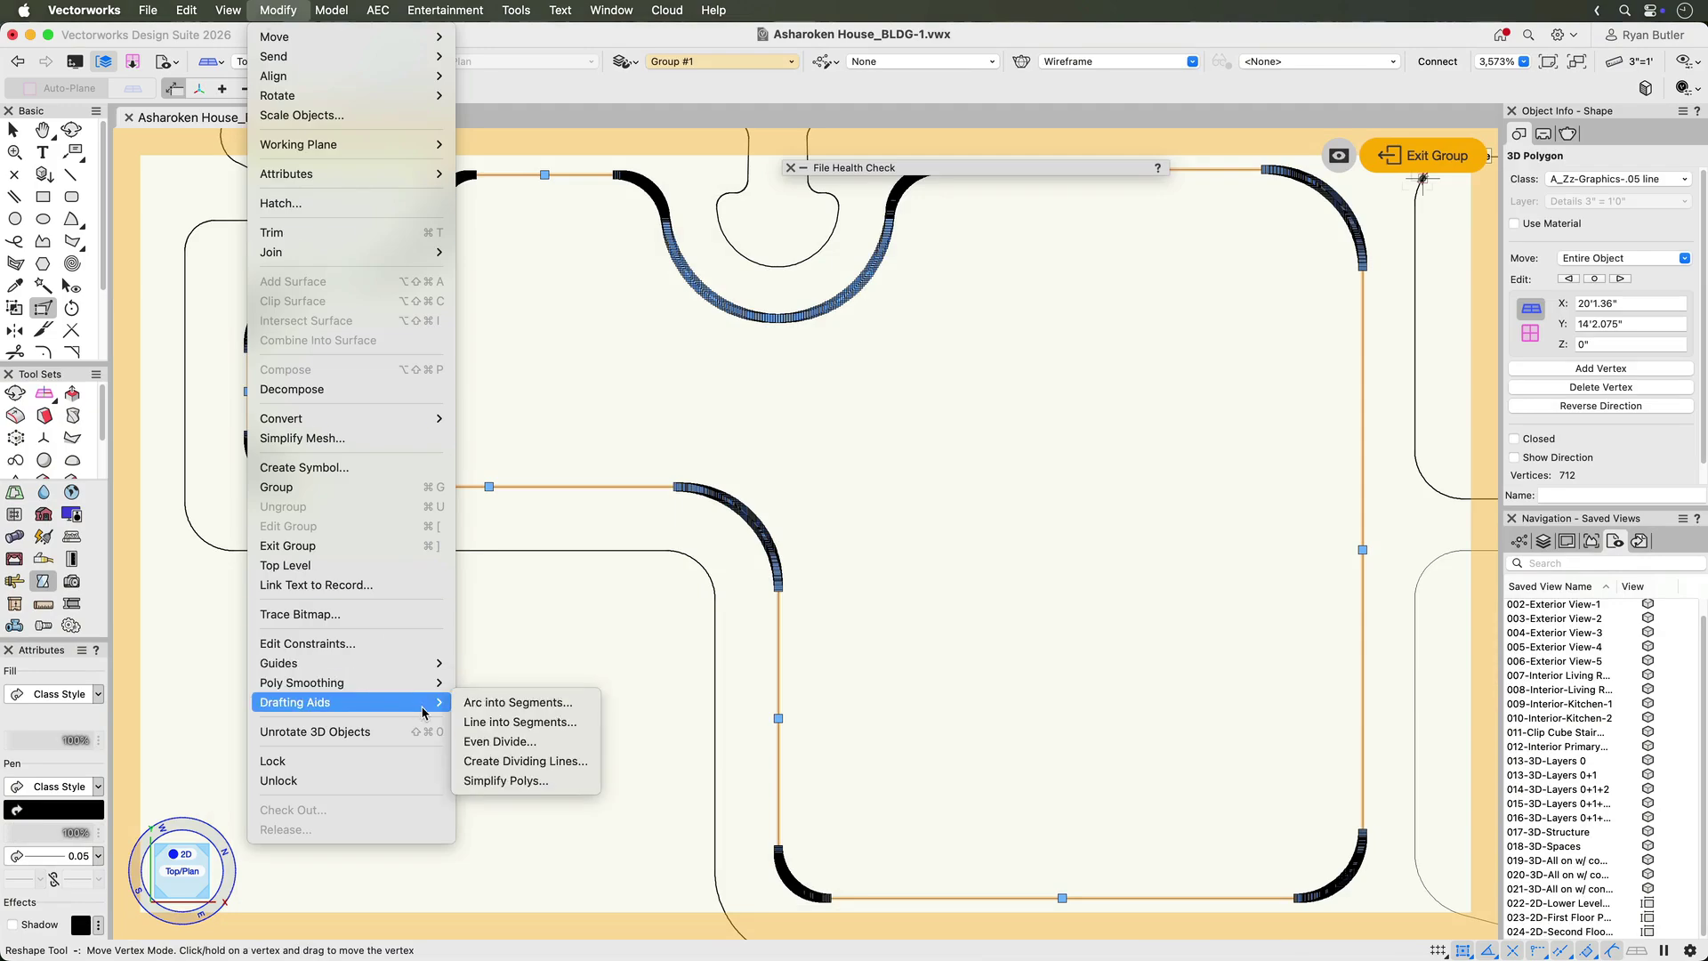
pyautogui.click(506, 780)
pyautogui.press('Return')
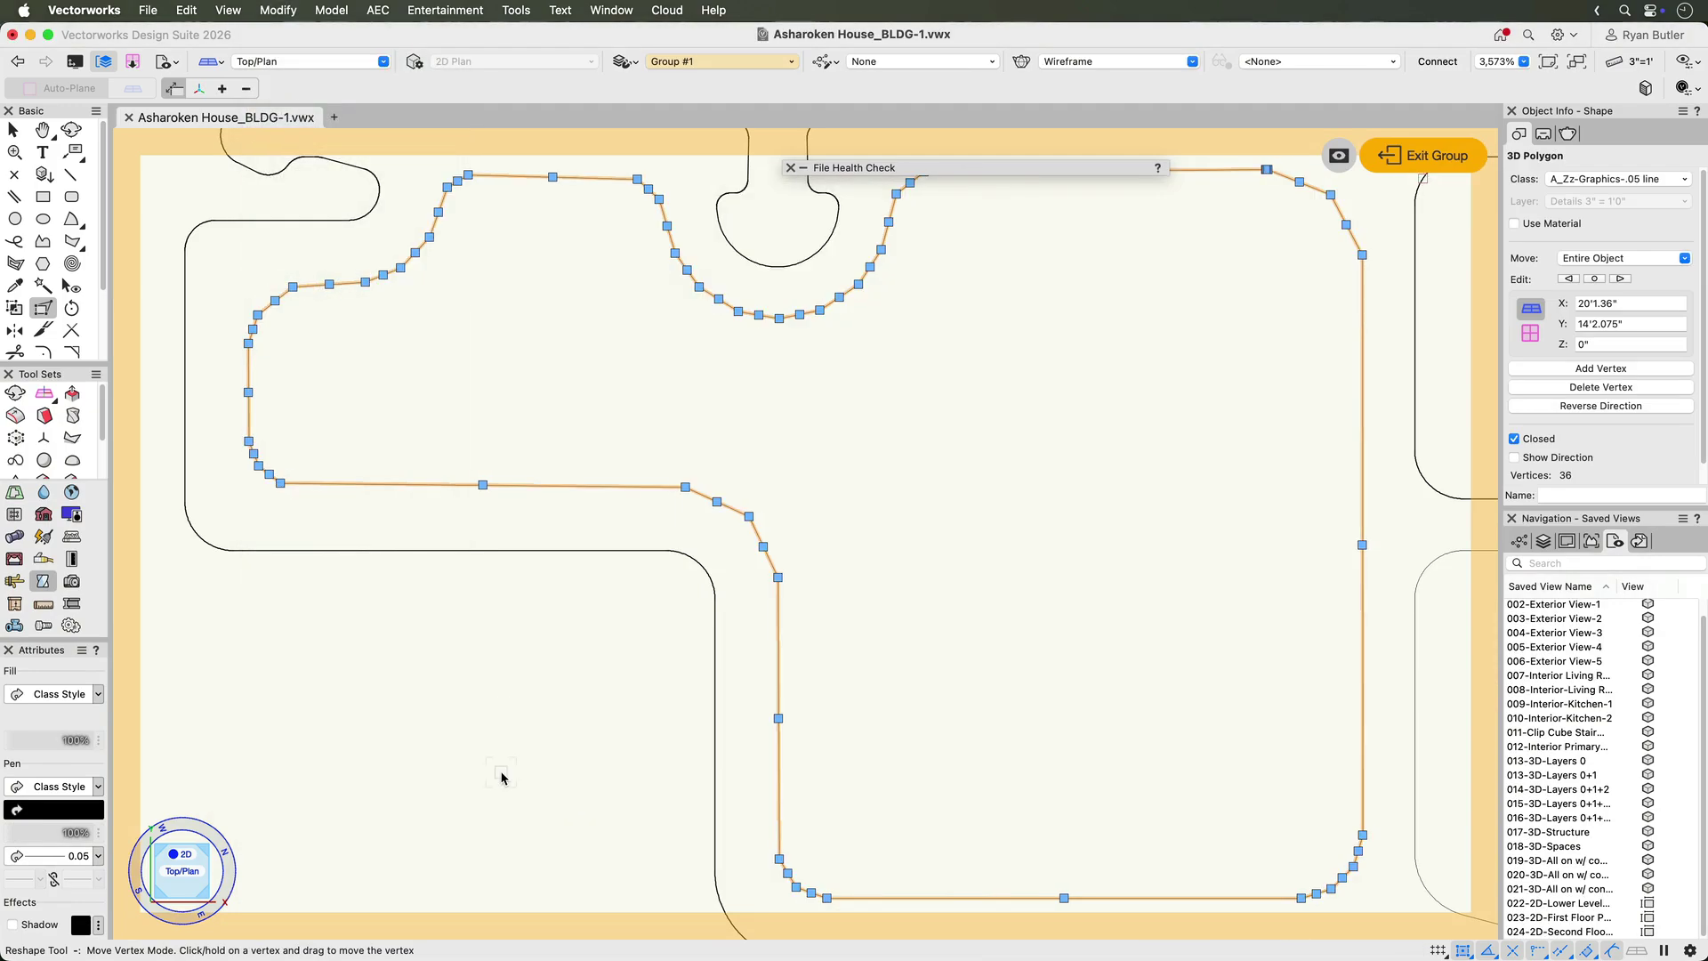
pyautogui.click(800, 167)
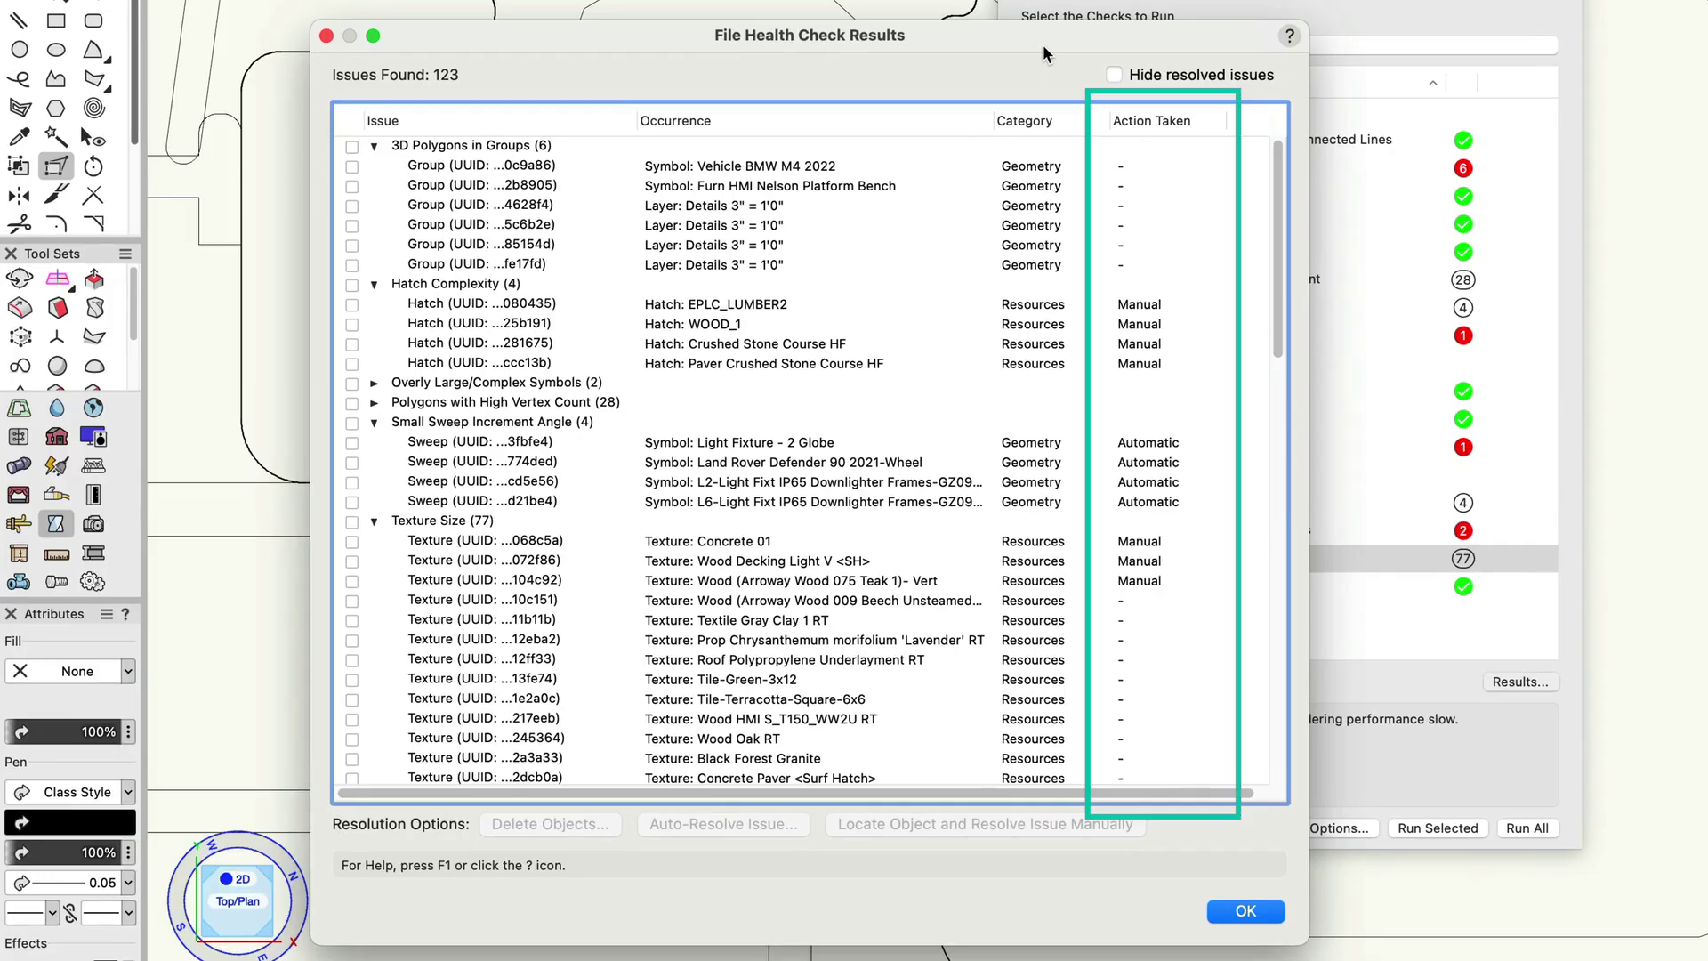
# - Hide resolved issues and close the File Health Check Results
pyautogui.click(1117, 77)
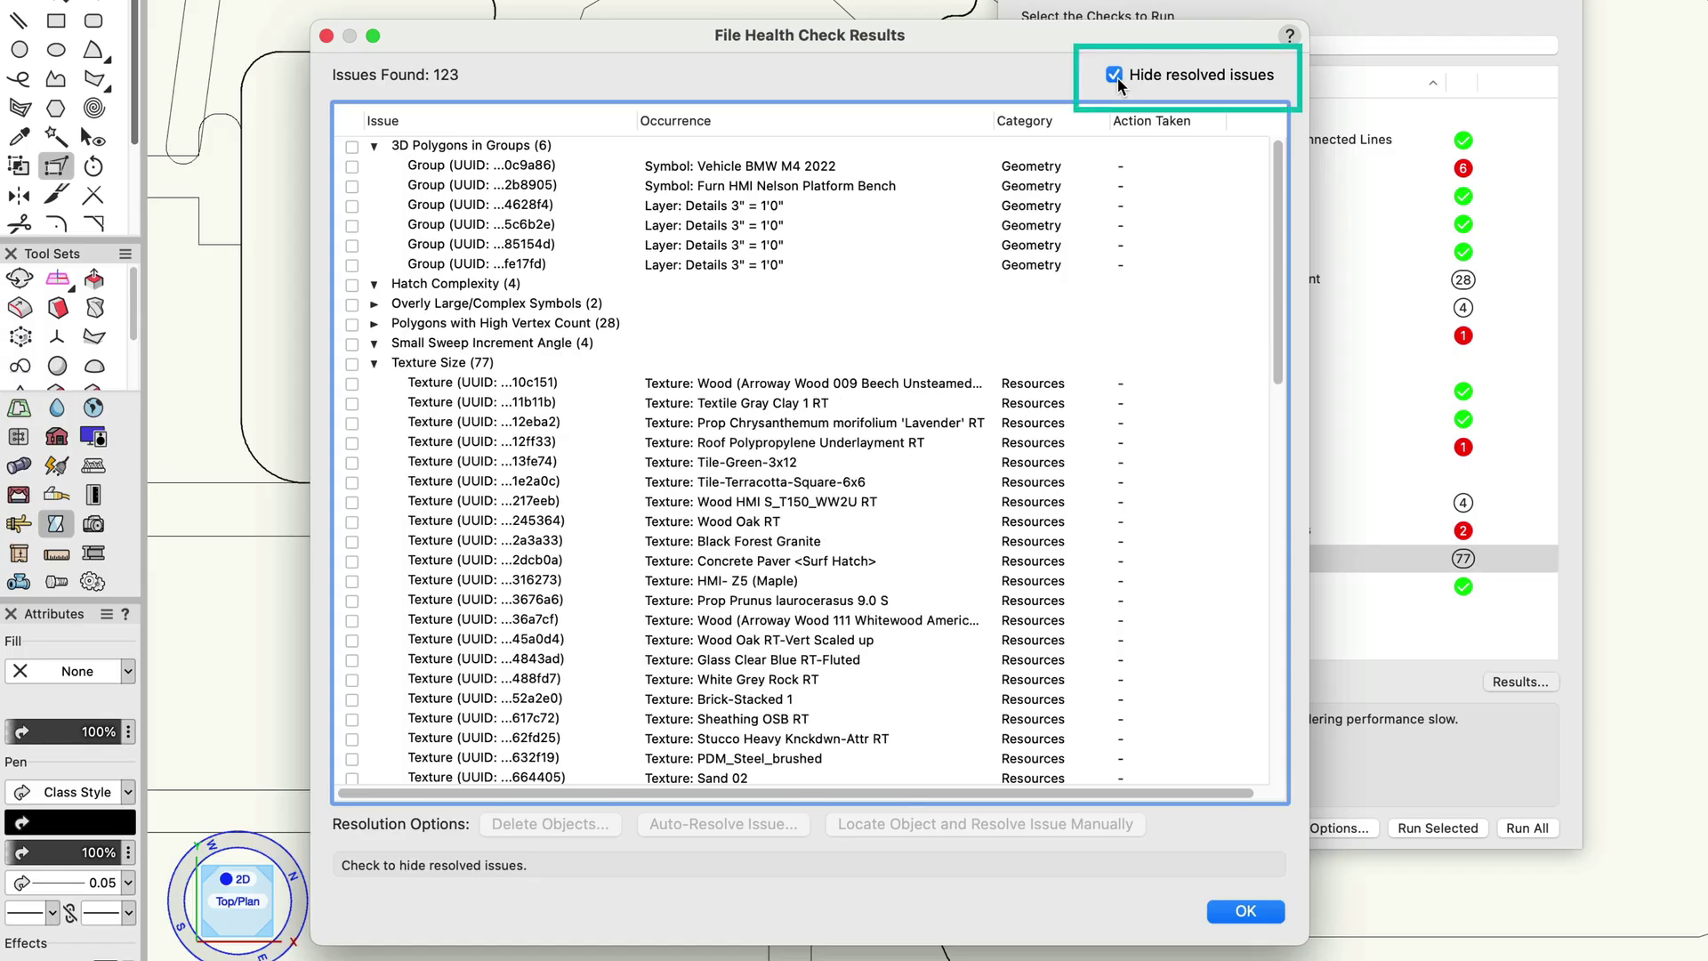
pyautogui.click(1244, 911)
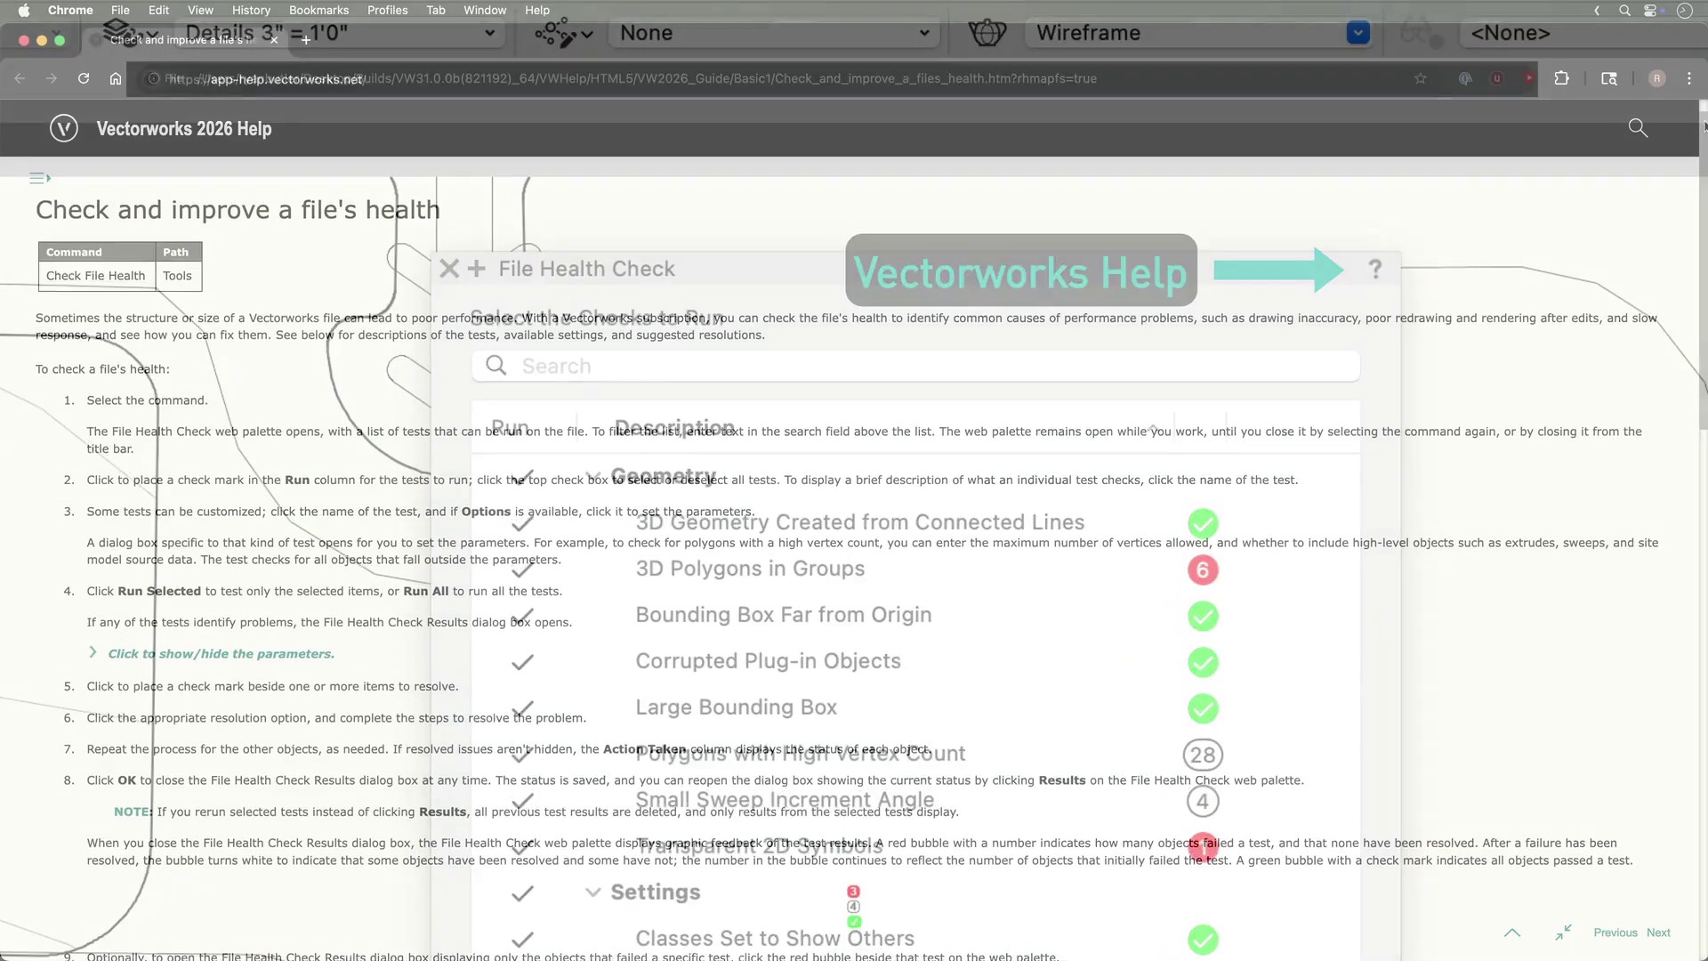
# - Scroll the help page down to the test descriptions, settings, and resolutions table
pyautogui.scroll(-2, 854, 552)
pyautogui.scroll(-3, 854, 552)
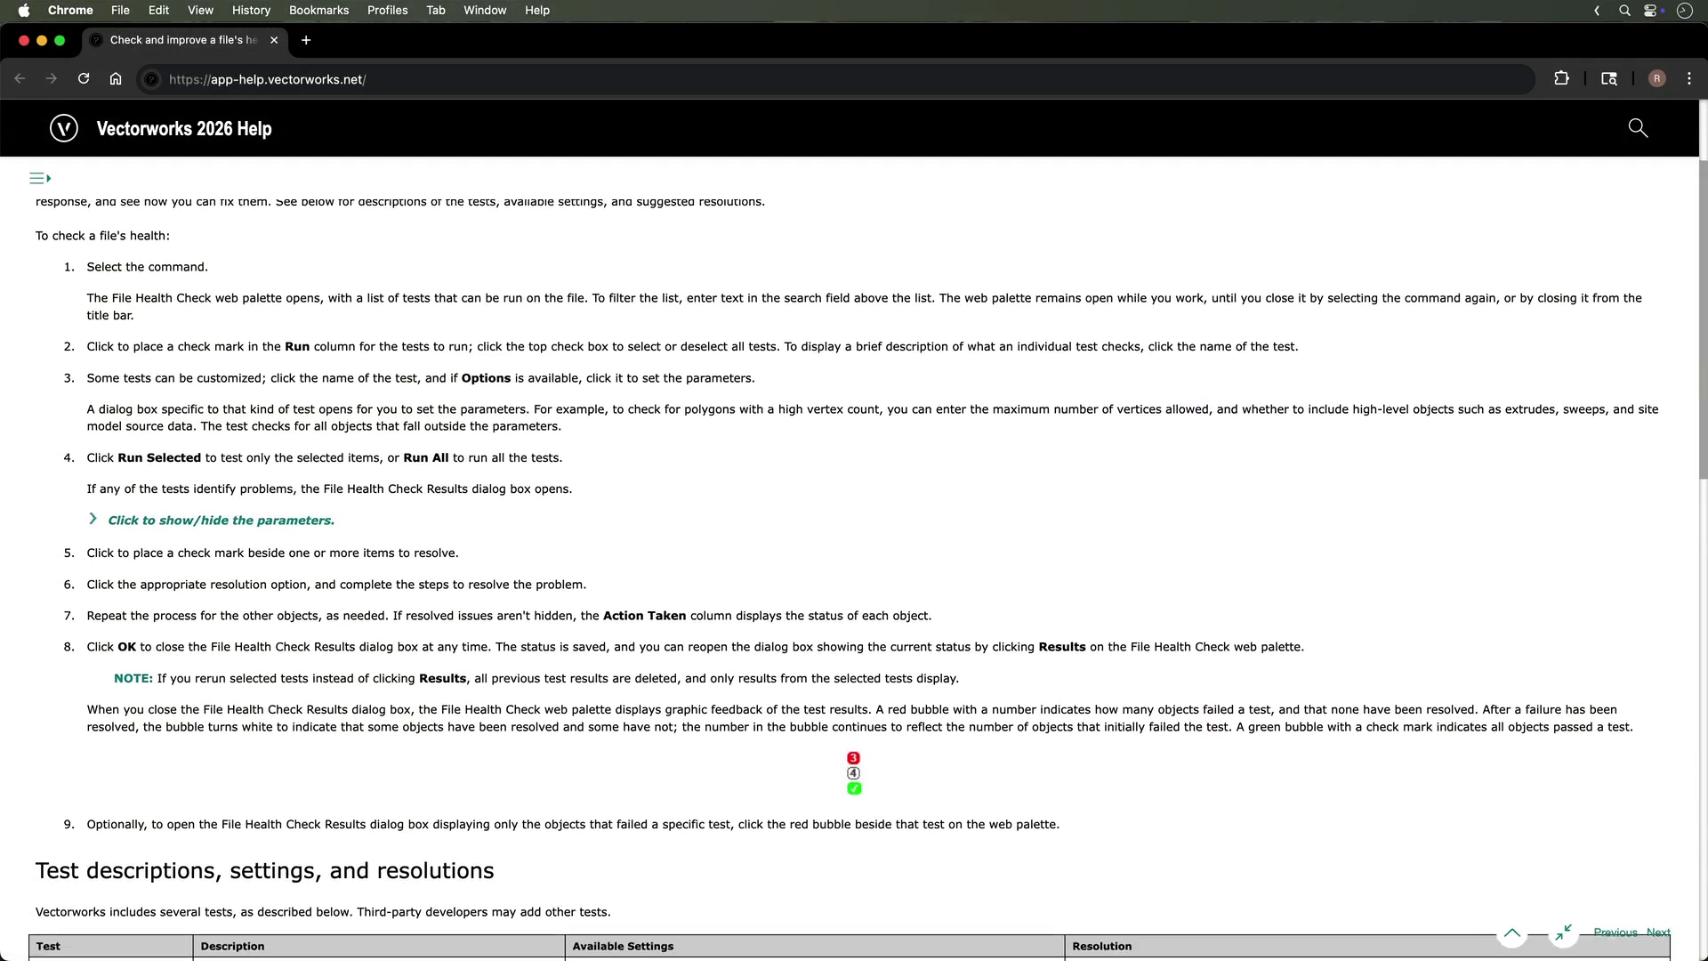
pyautogui.scroll(-3, 854, 551)
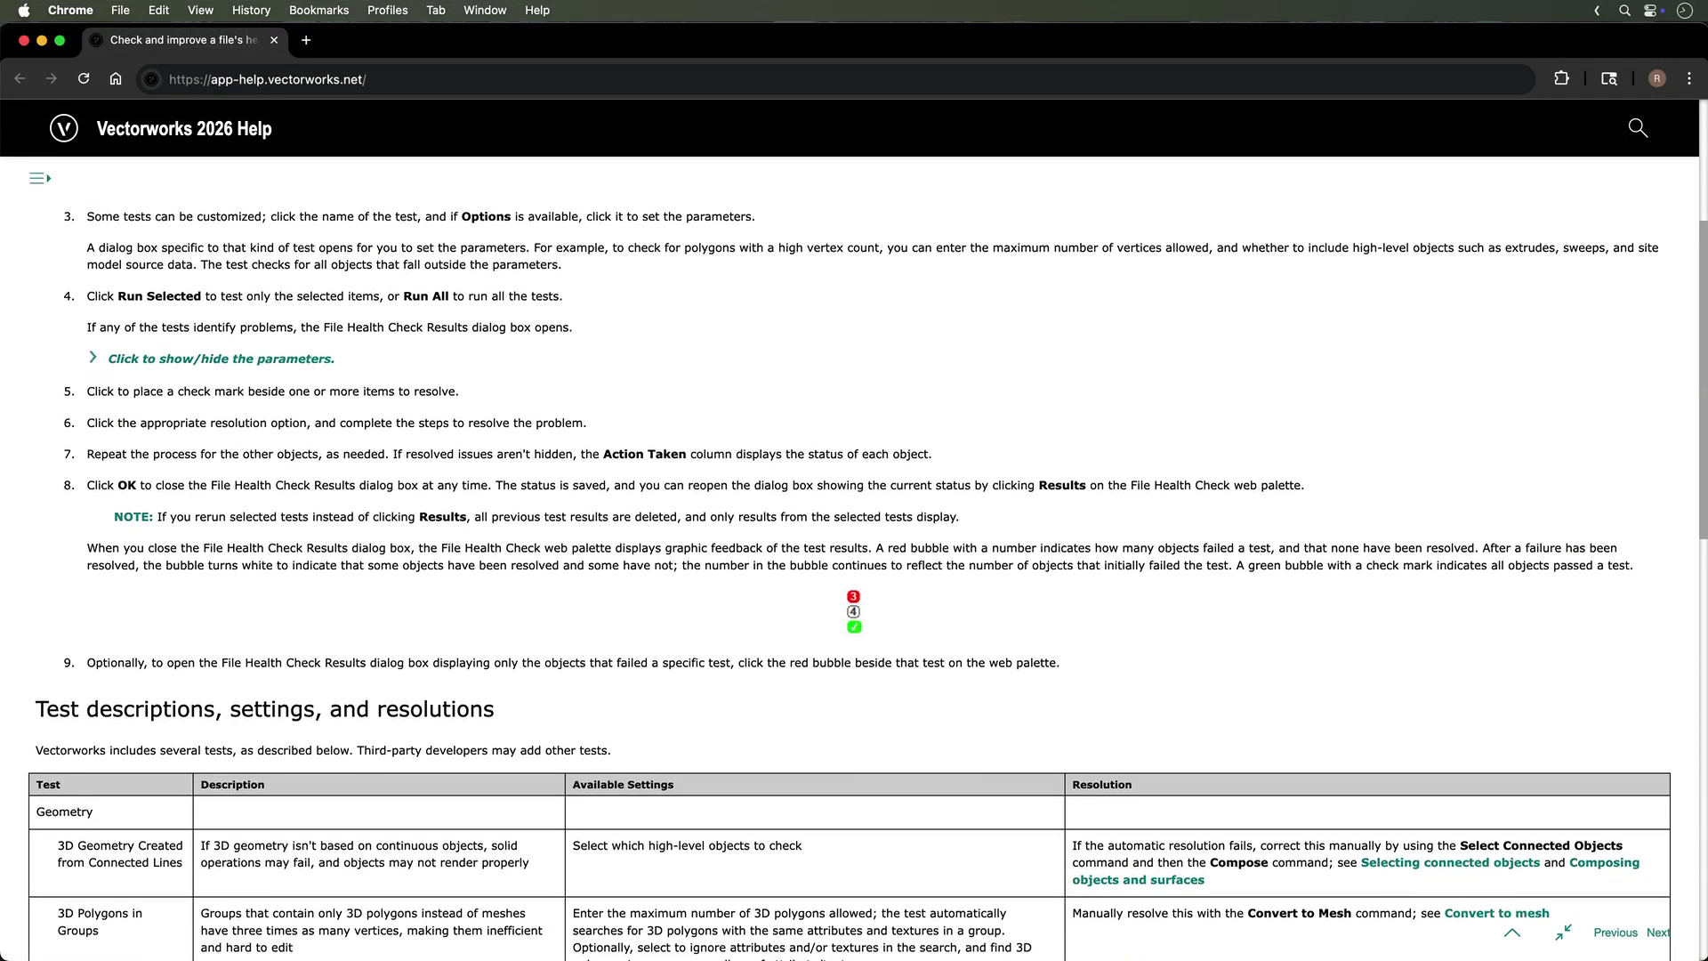
pyautogui.scroll(-3, 854, 552)
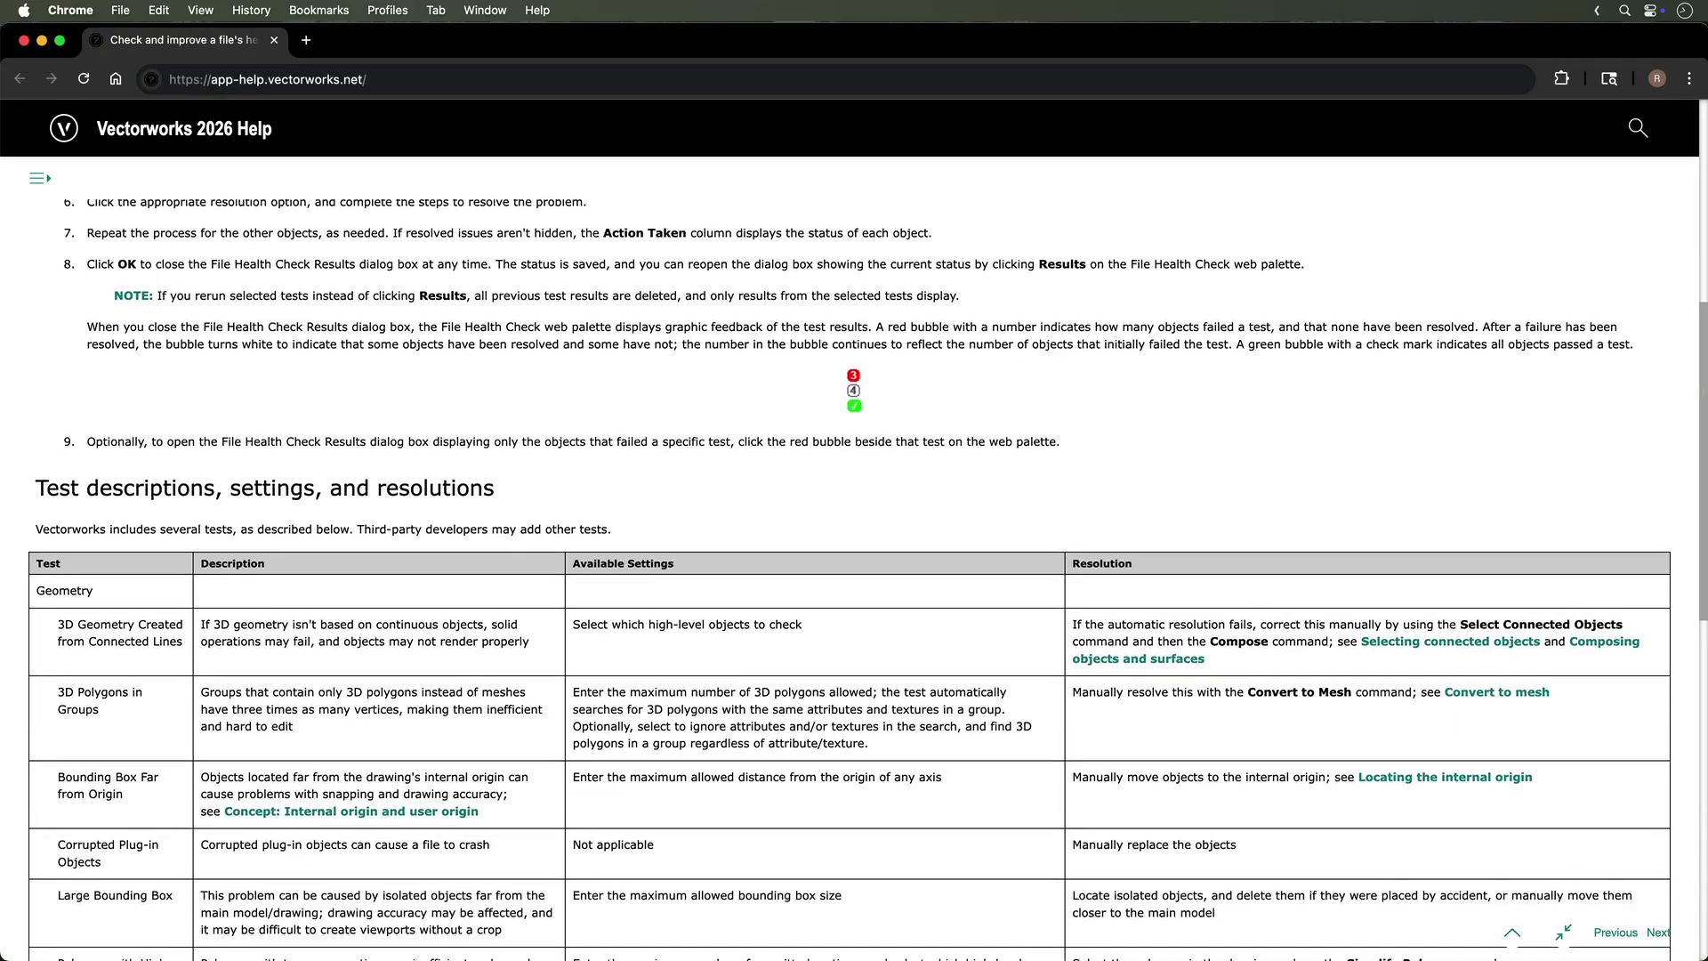
pyautogui.scroll(-3, 854, 551)
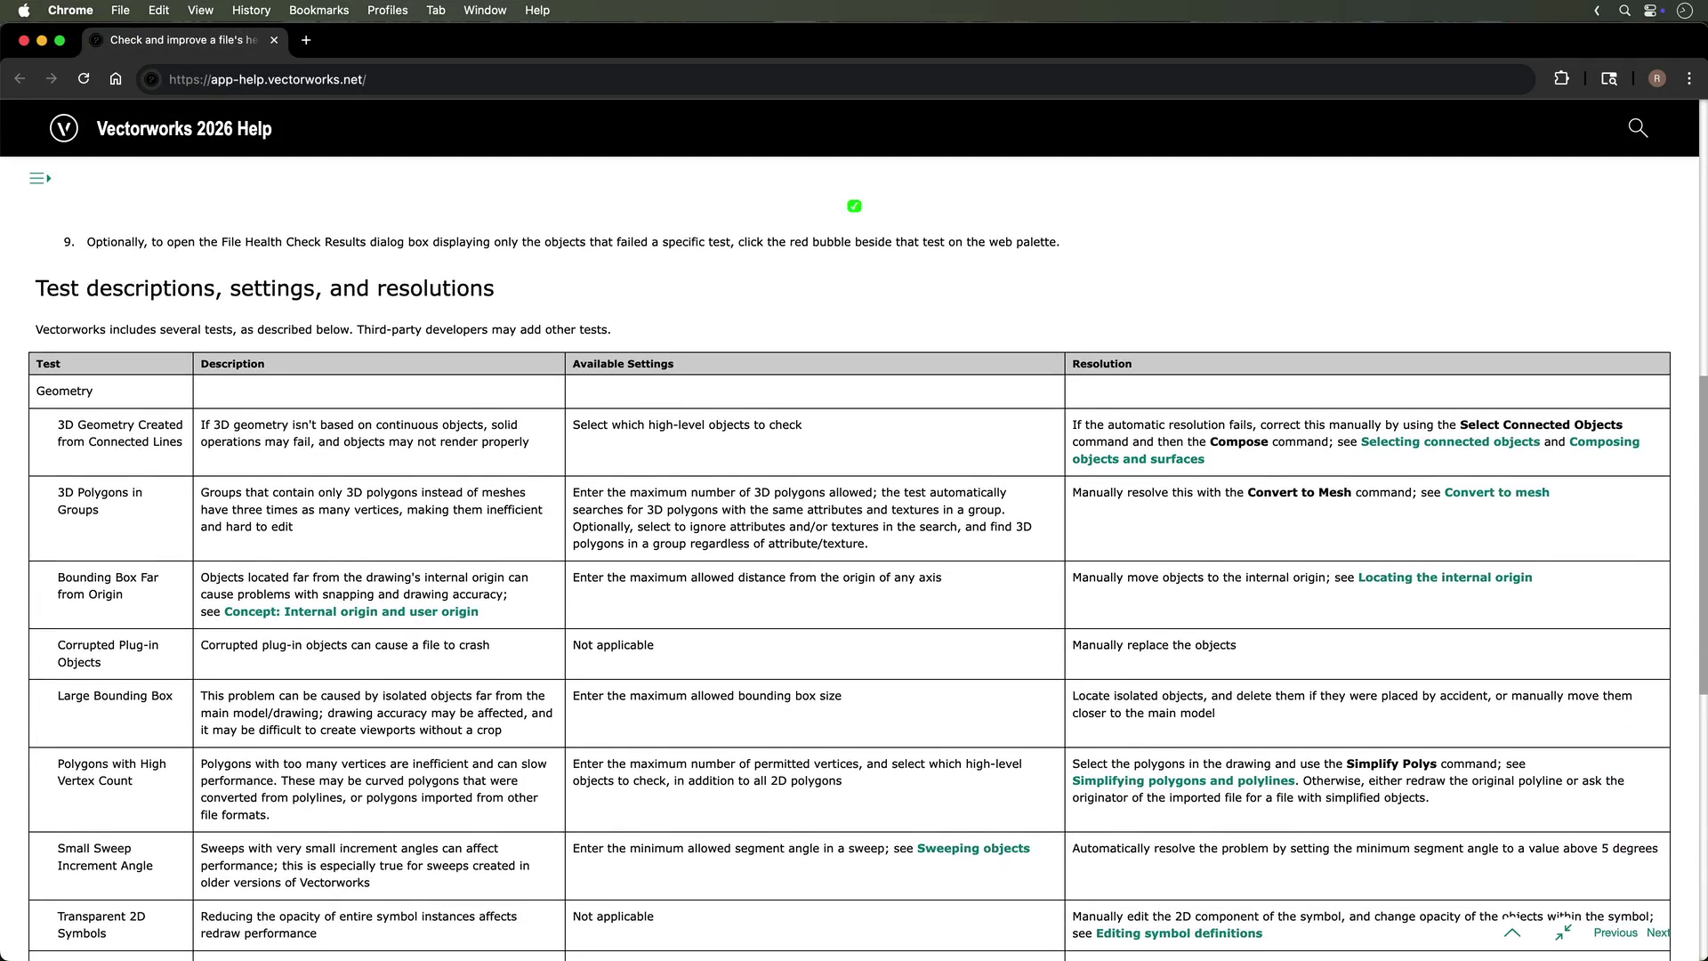